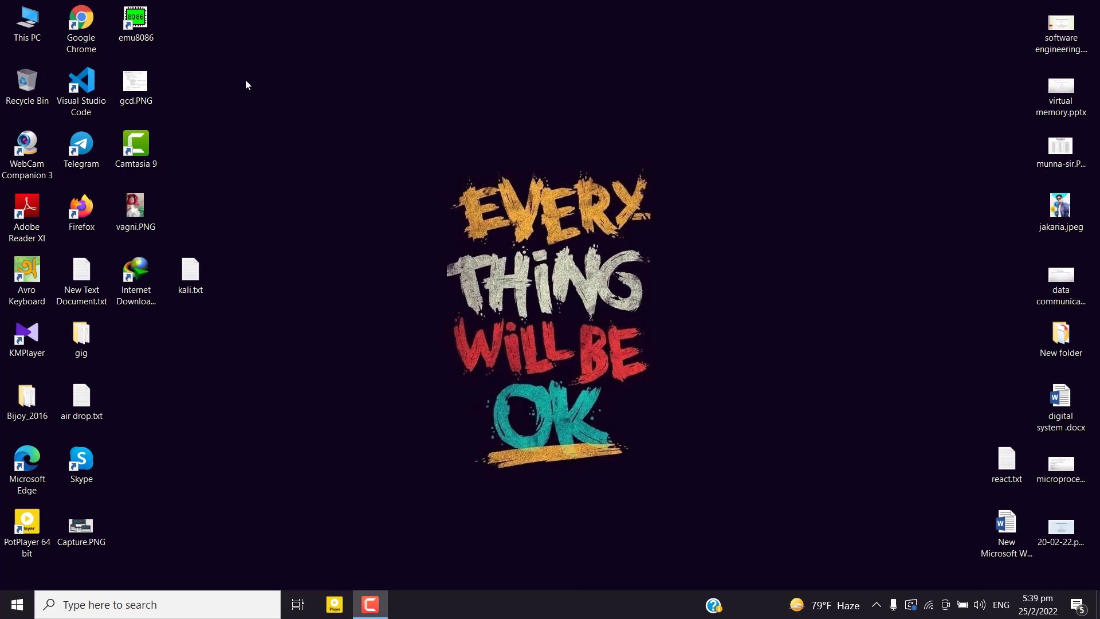
- In Google Chrome, search Google for "download virtual box" and open the Downloads page on virtualbox.org
double_click(73, 41)
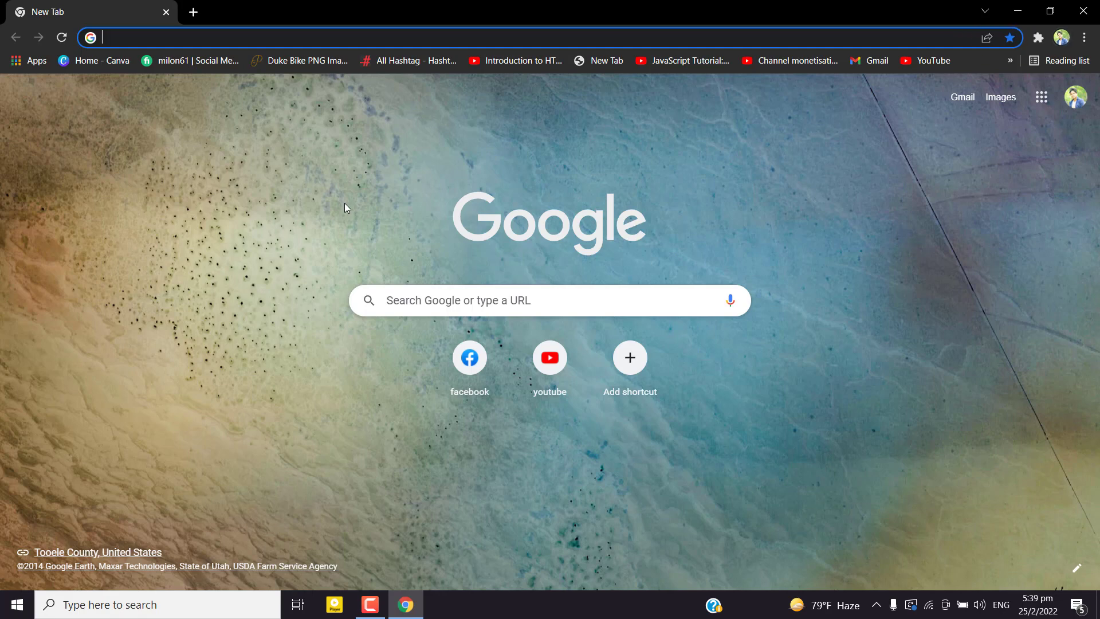
text(do)
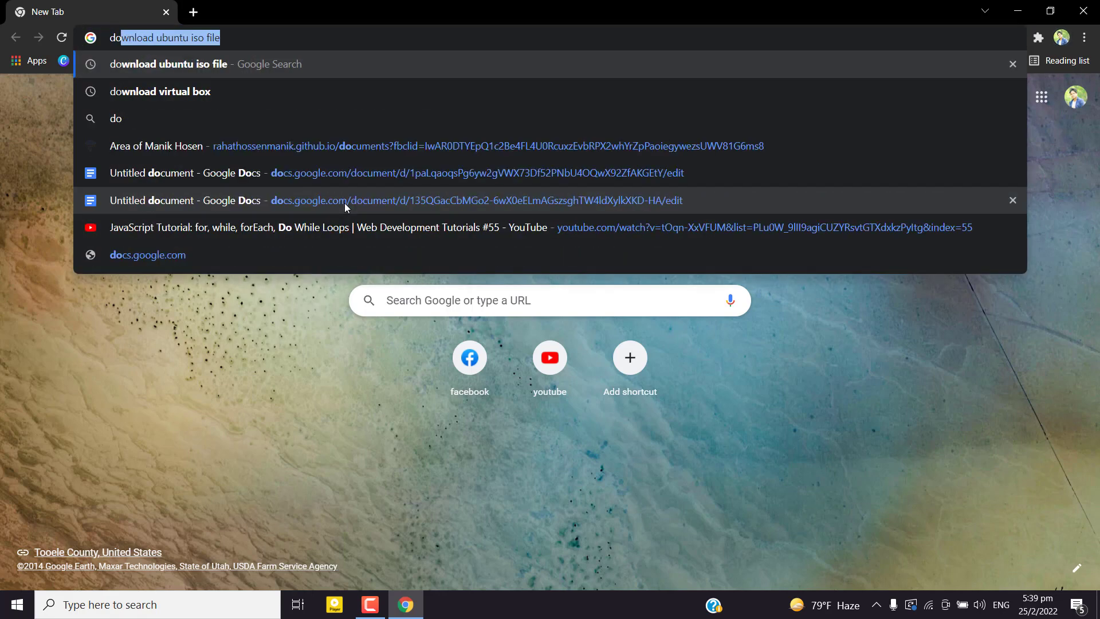
text(wn)
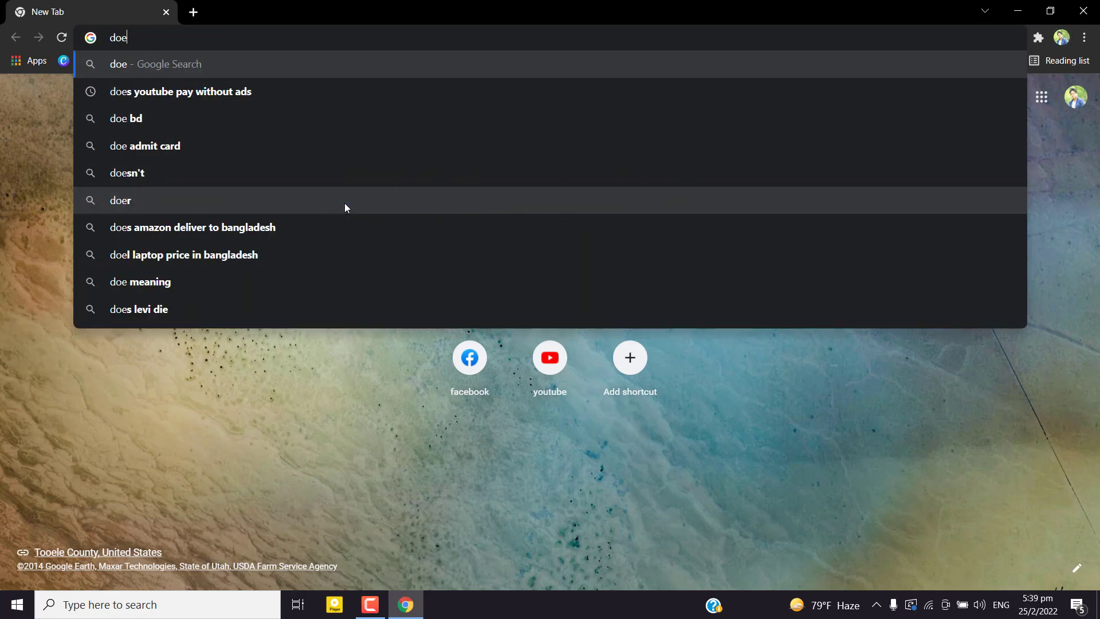
text(l)
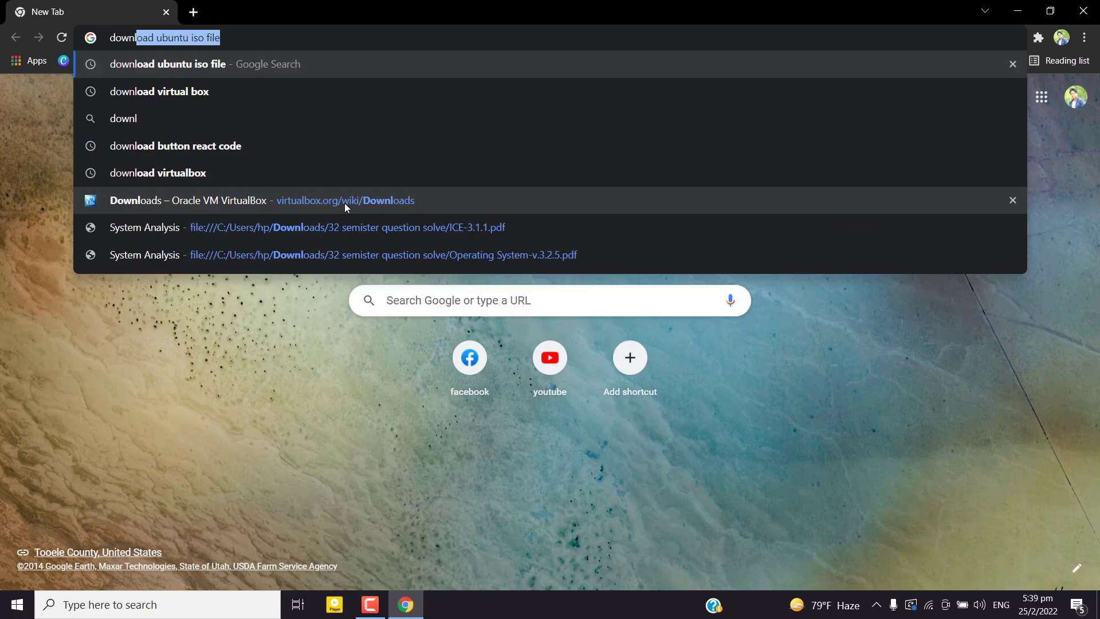
text(oad vi)
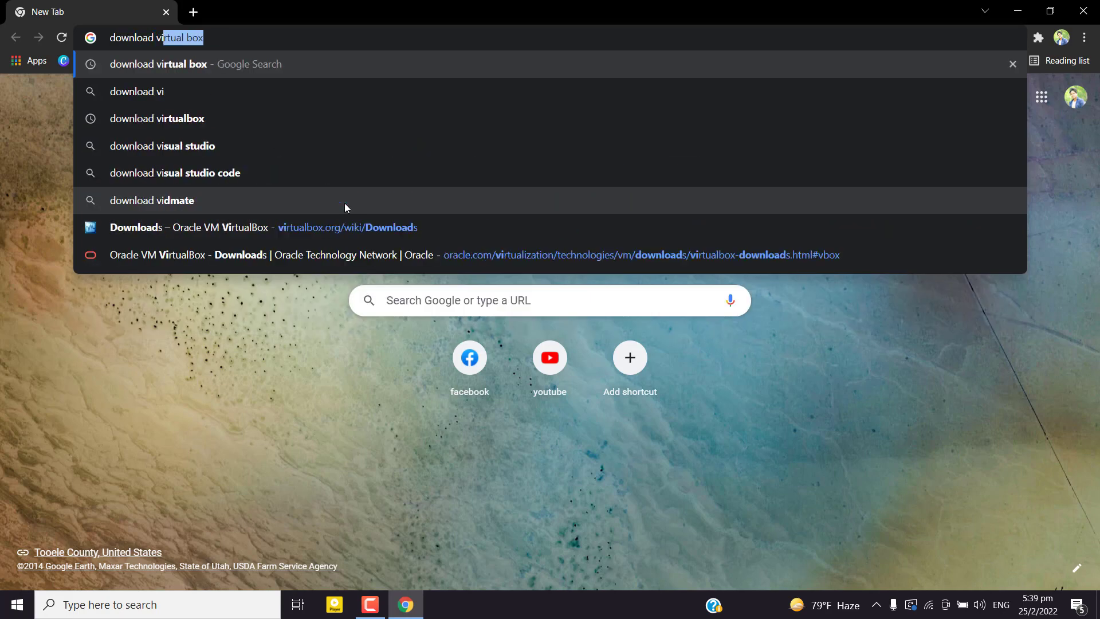
key(Return)
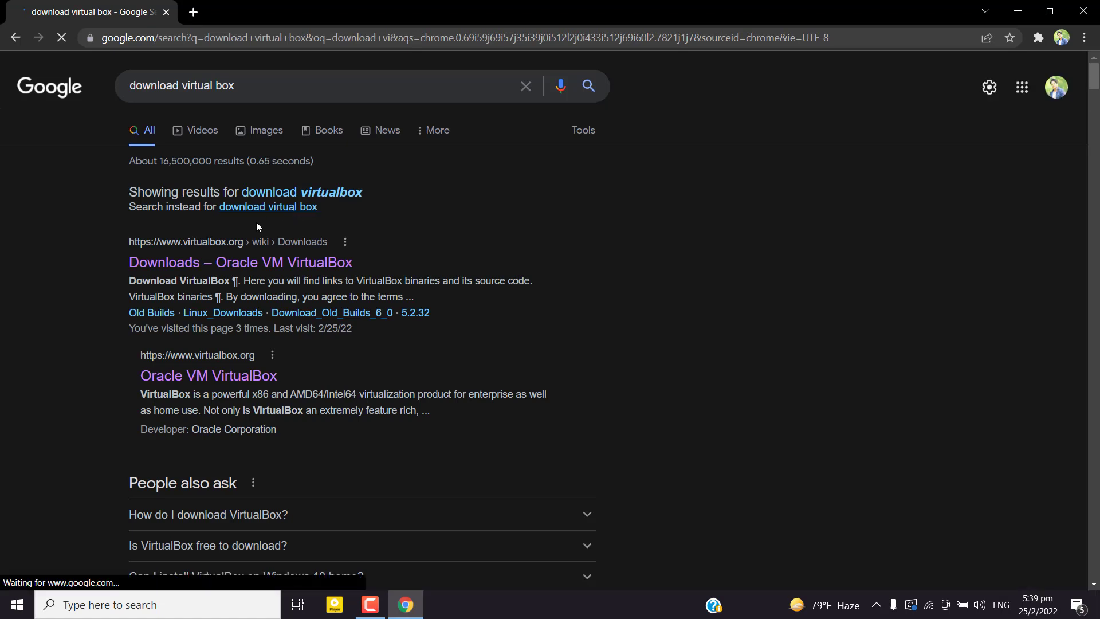
click(220, 262)
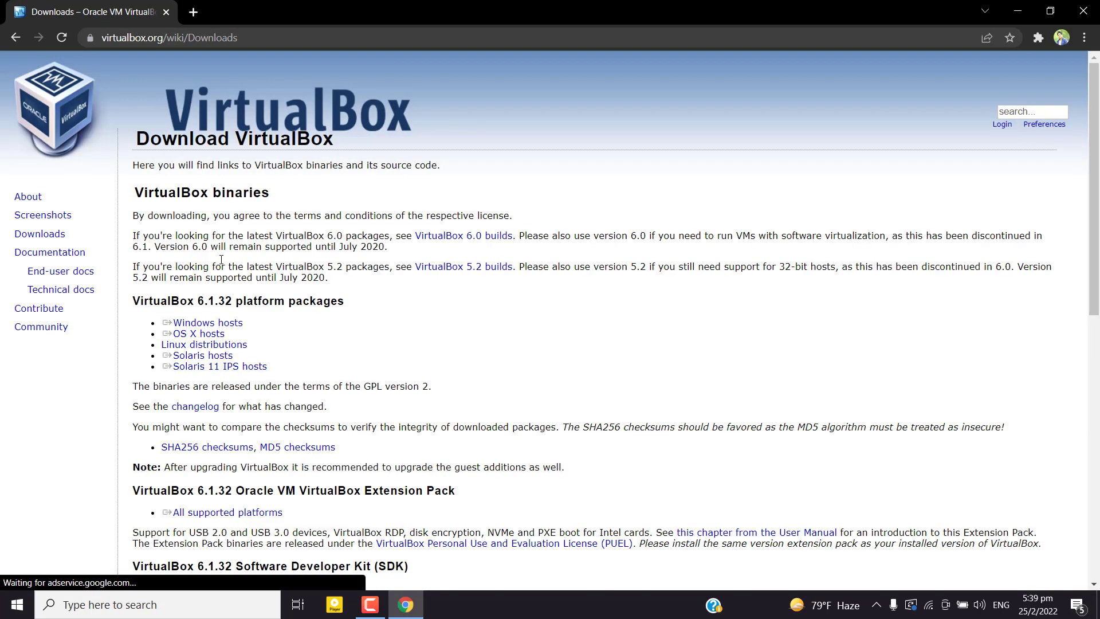
- Start downloading the VirtualBox 6.1.32 platform package for Windows hosts and cancel that download
double_click(39, 239)
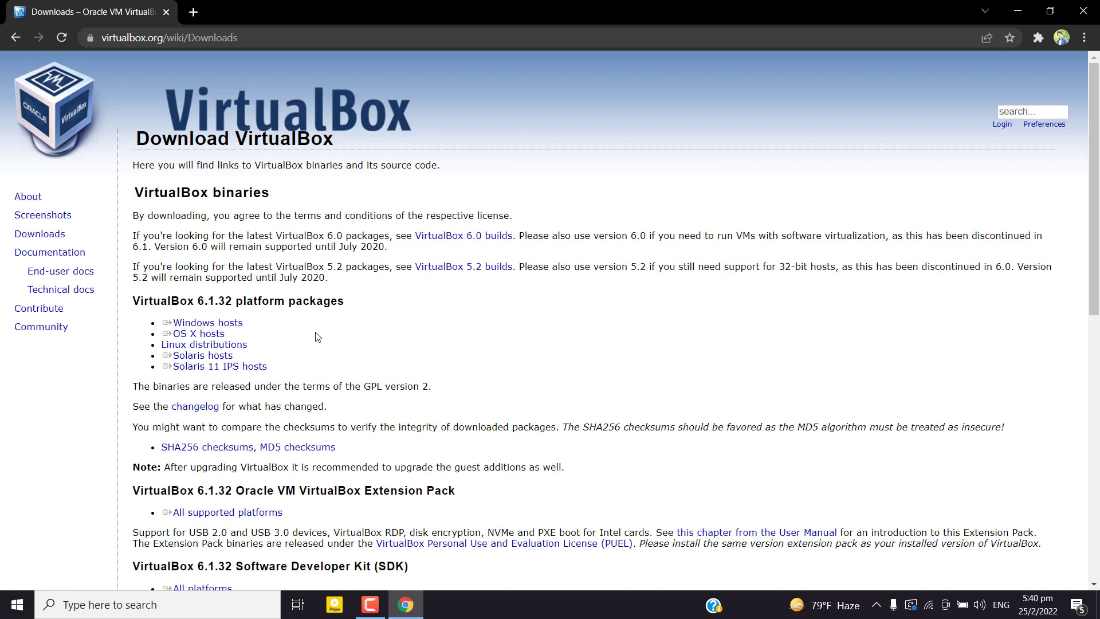
scroll(318, 337, down, 1)
double_click(198, 277)
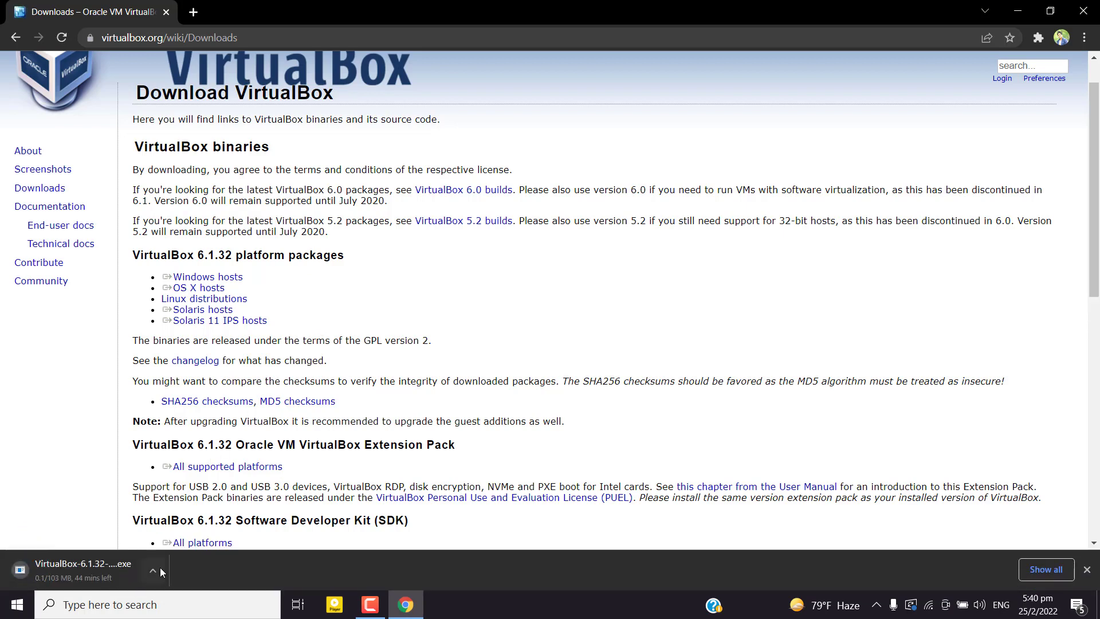
click(154, 570)
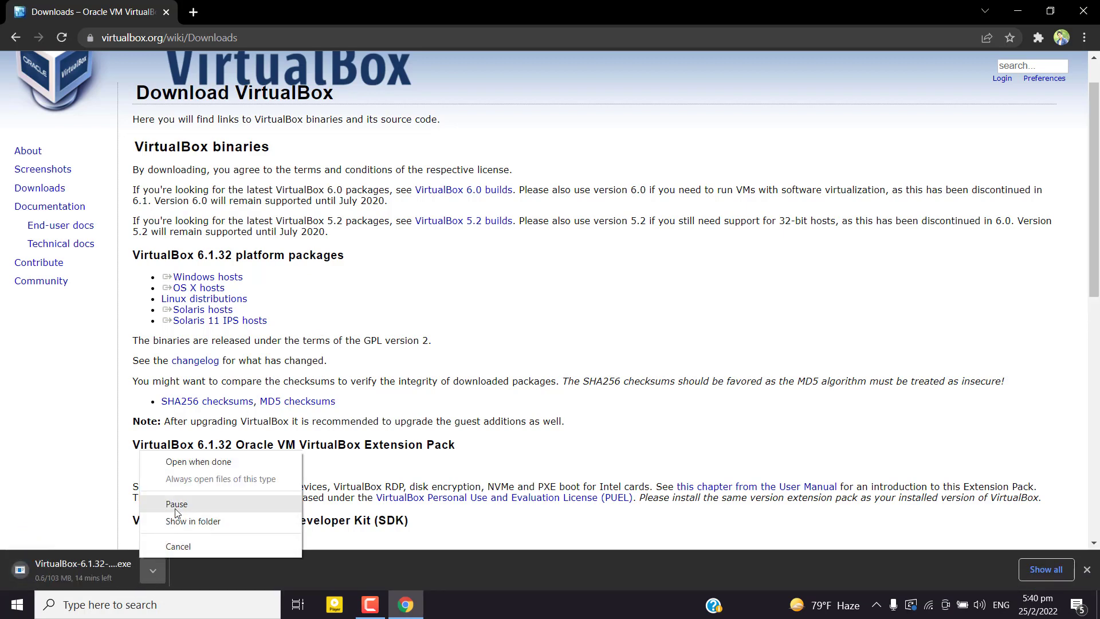
click(177, 544)
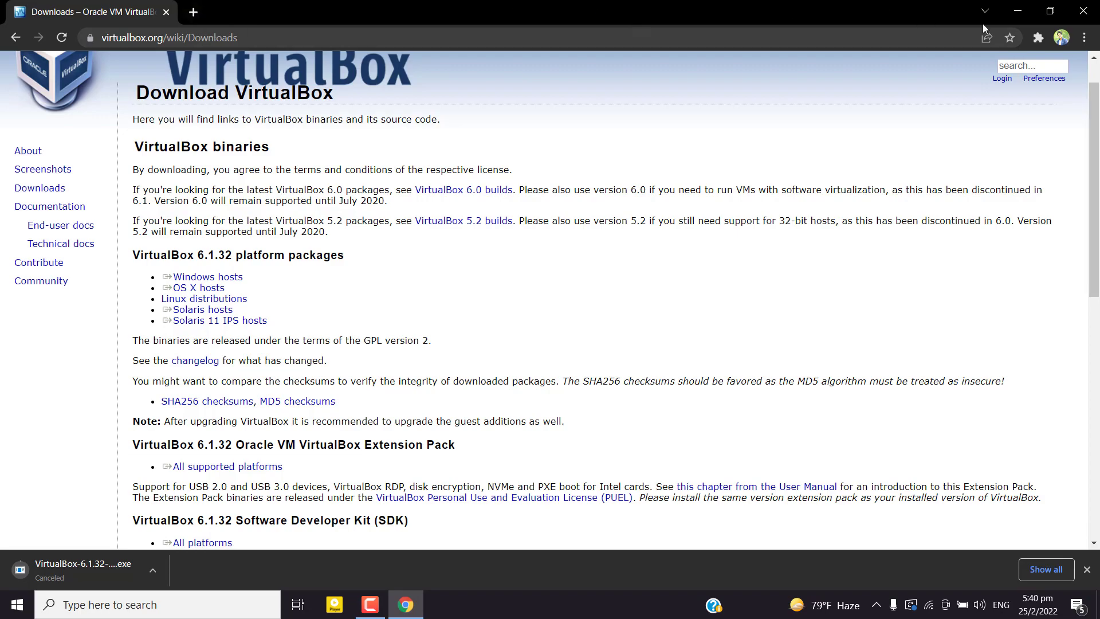
- Switch to File Explorer and open the linux folder inside the software folder on drive F
click(1017, 10)
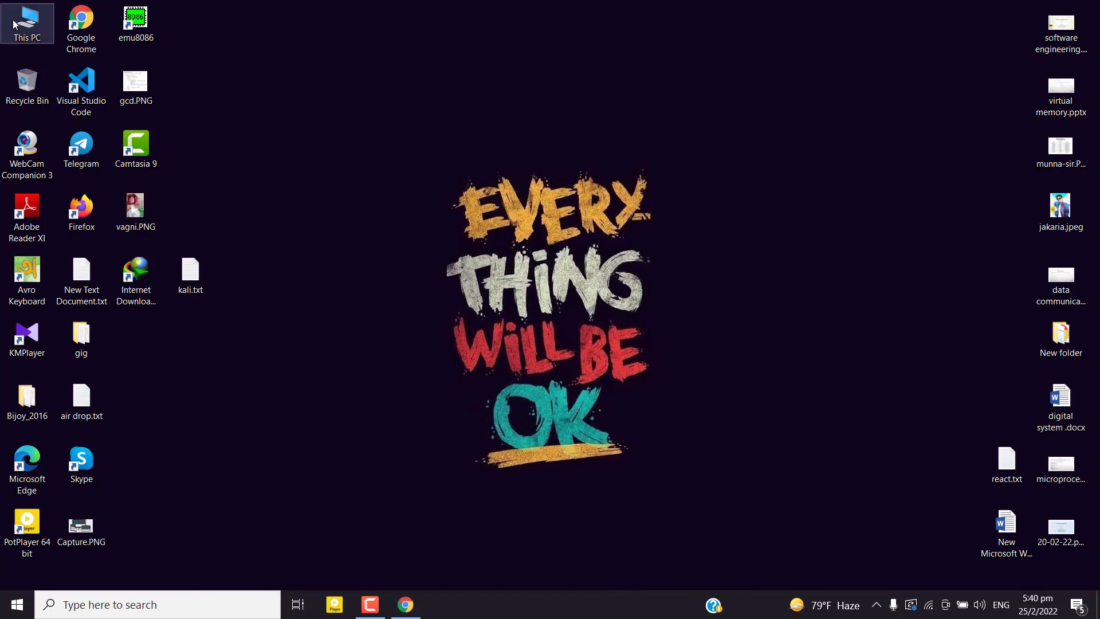
double_click(15, 24)
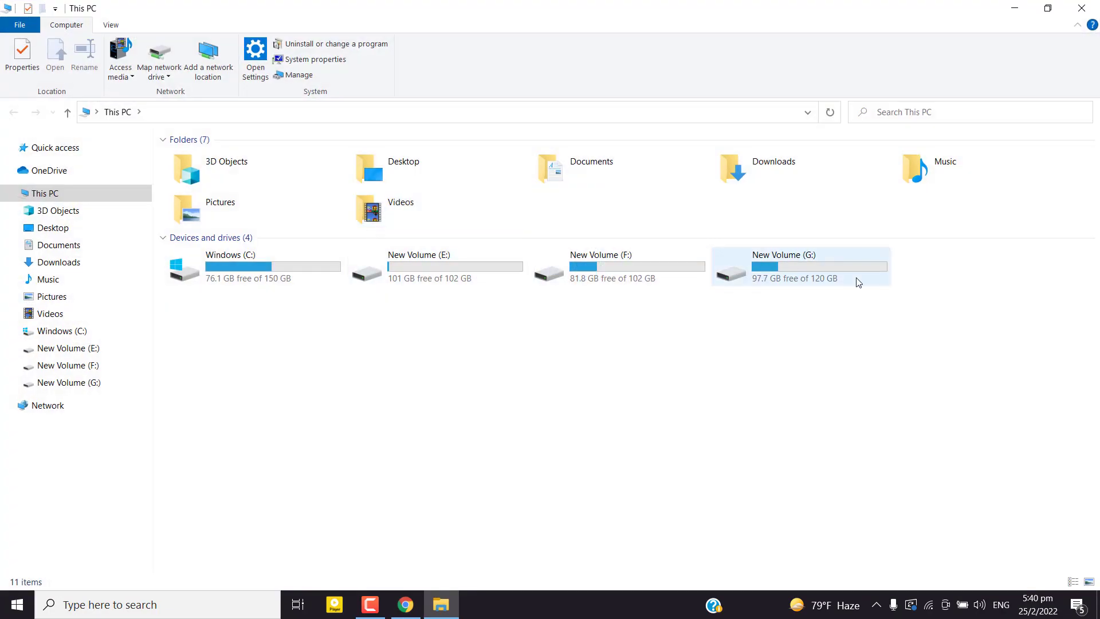
double_click(857, 282)
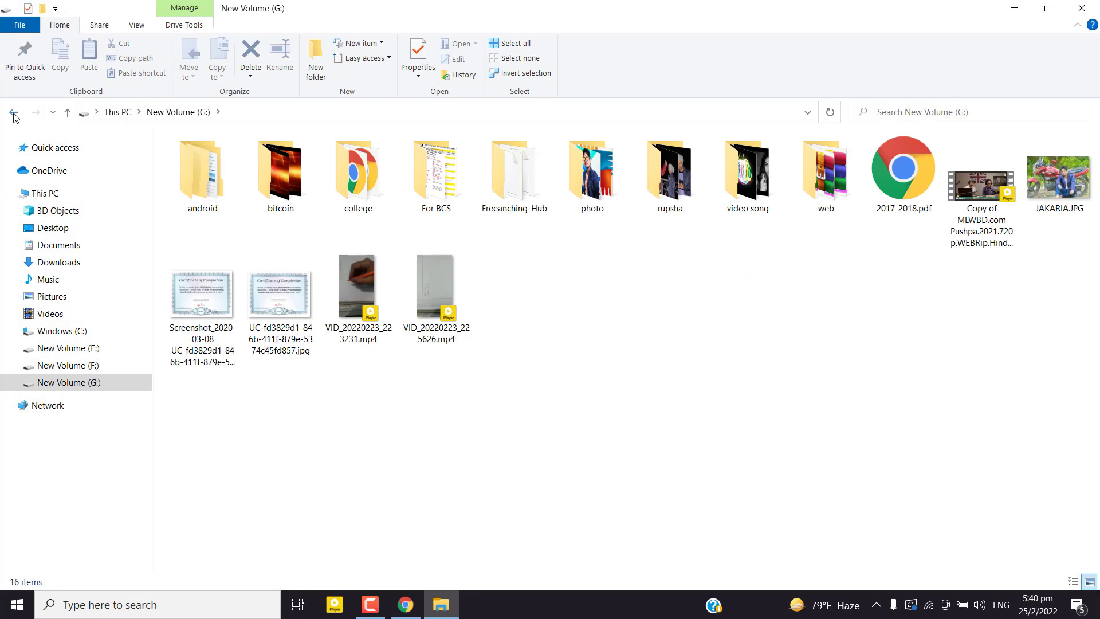
click(15, 113)
double_click(605, 263)
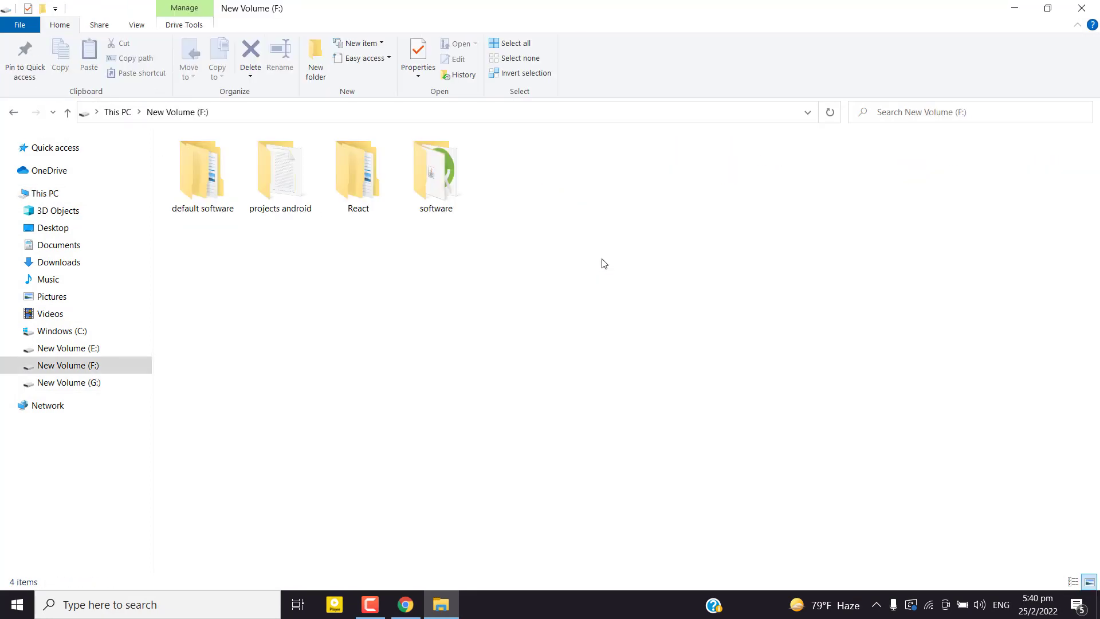
double_click(432, 194)
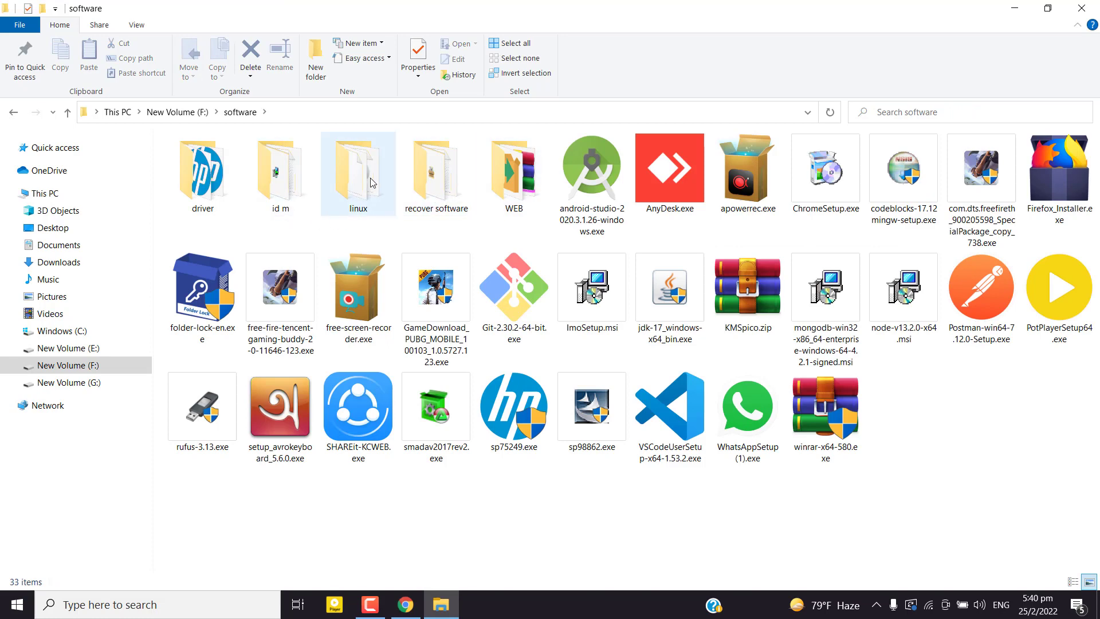
double_click(371, 182)
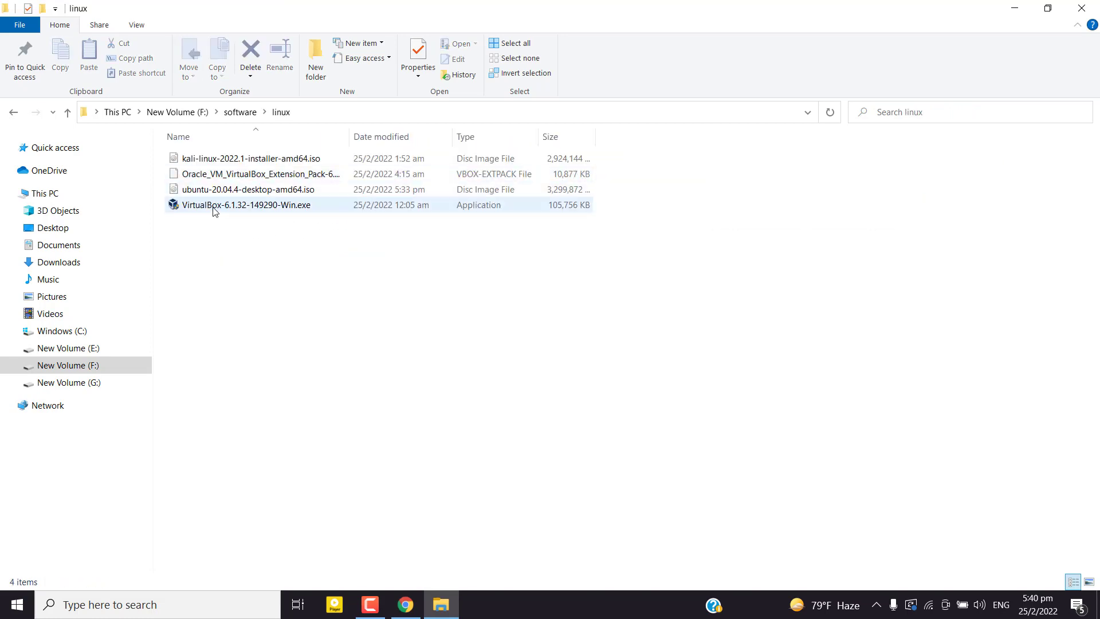
- Run VirtualBox-6.1.32-149290-Win.exe and install it with the default features, location and shortcuts, including the Oracle Corporation device software
double_click(214, 205)
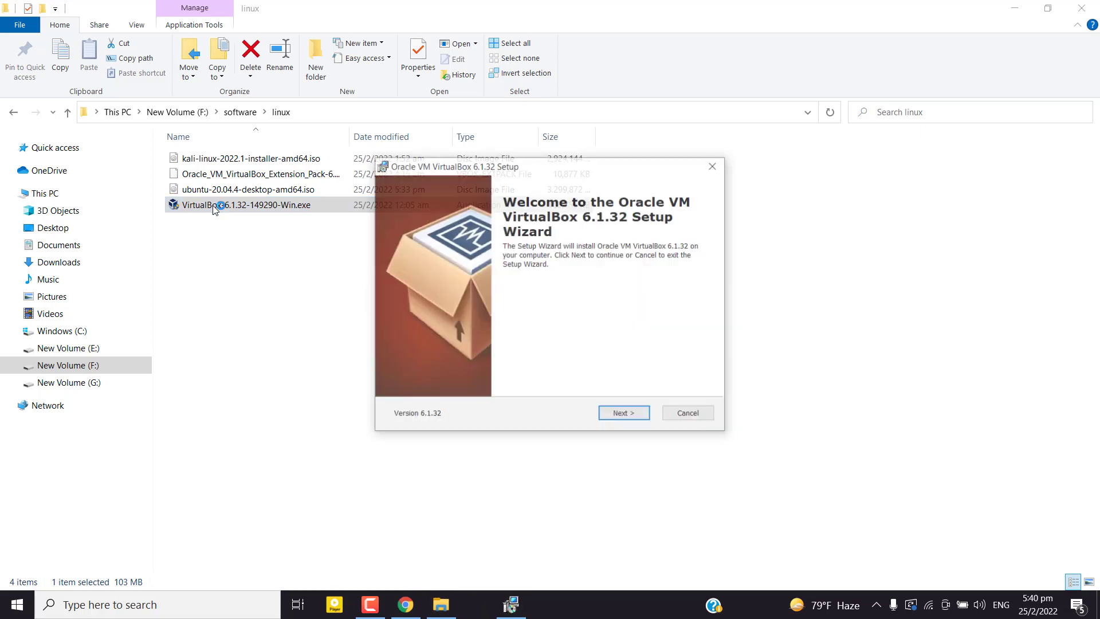
click(625, 414)
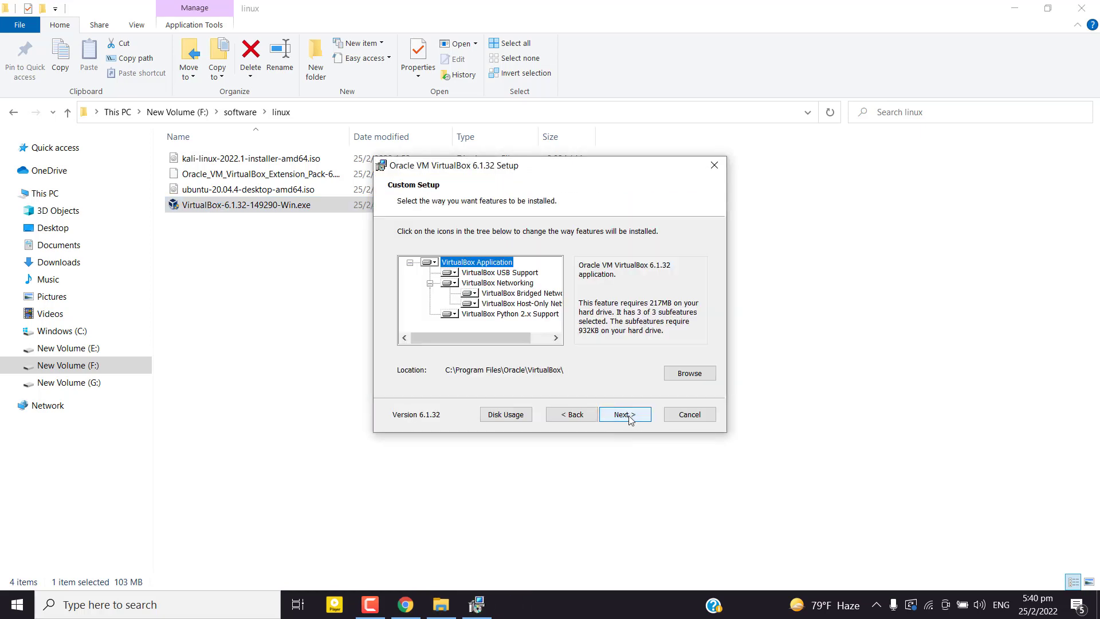
click(624, 414)
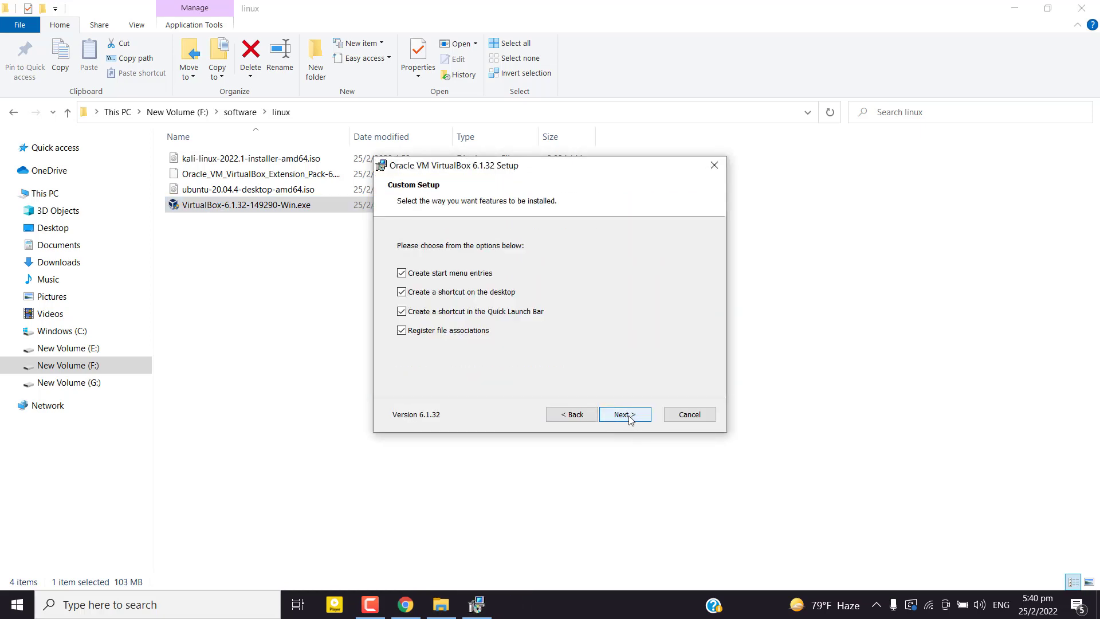
click(624, 414)
click(625, 414)
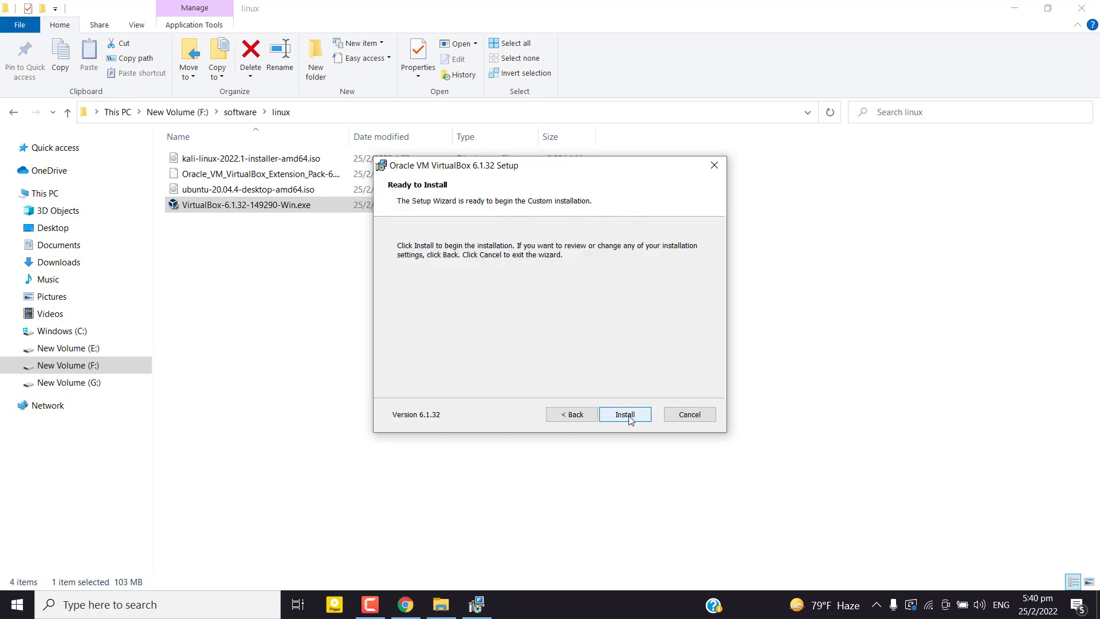
click(629, 415)
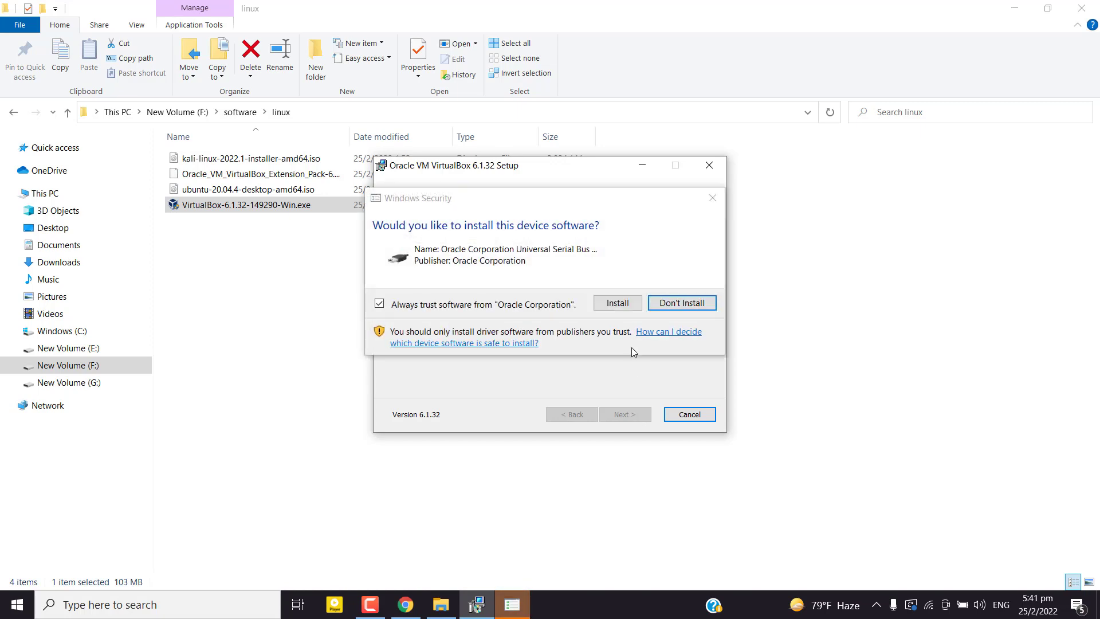
click(626, 299)
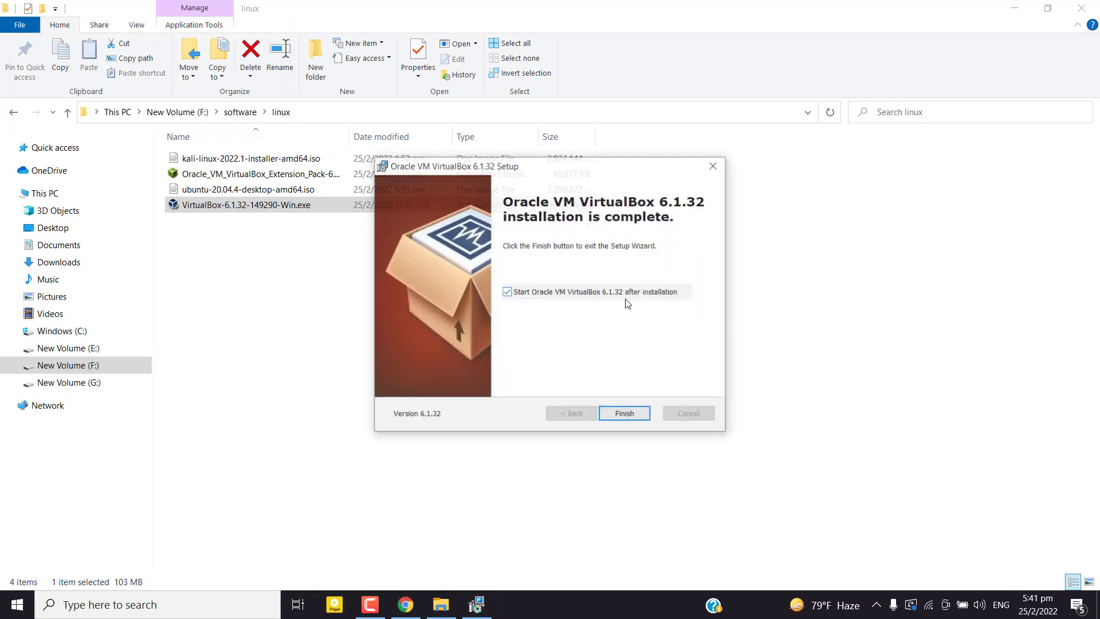
- Finish the setup wizard with VirtualBox set to start, minimize File Explorer and move the VirtualBox Manager window higher on the desktop
click(626, 413)
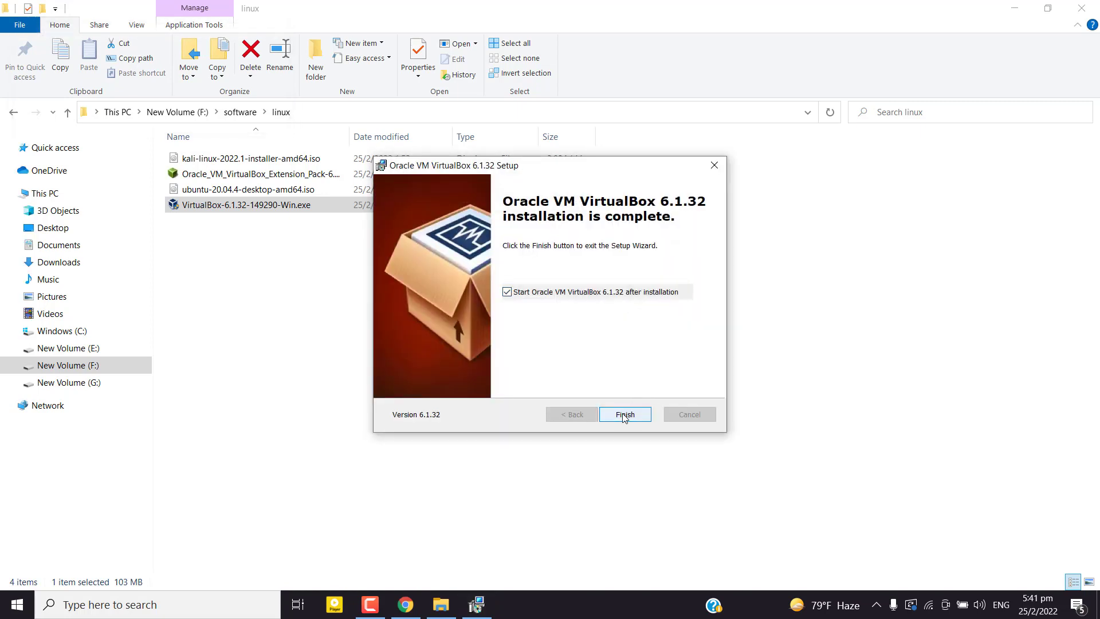
click(1020, 9)
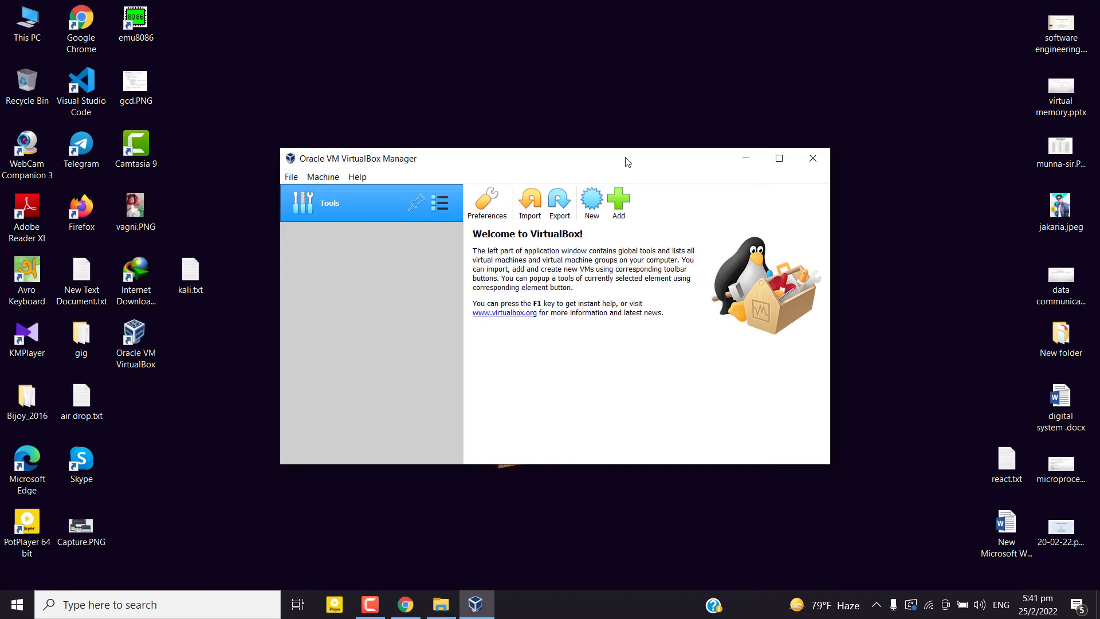
drag(626, 160, 613, 95)
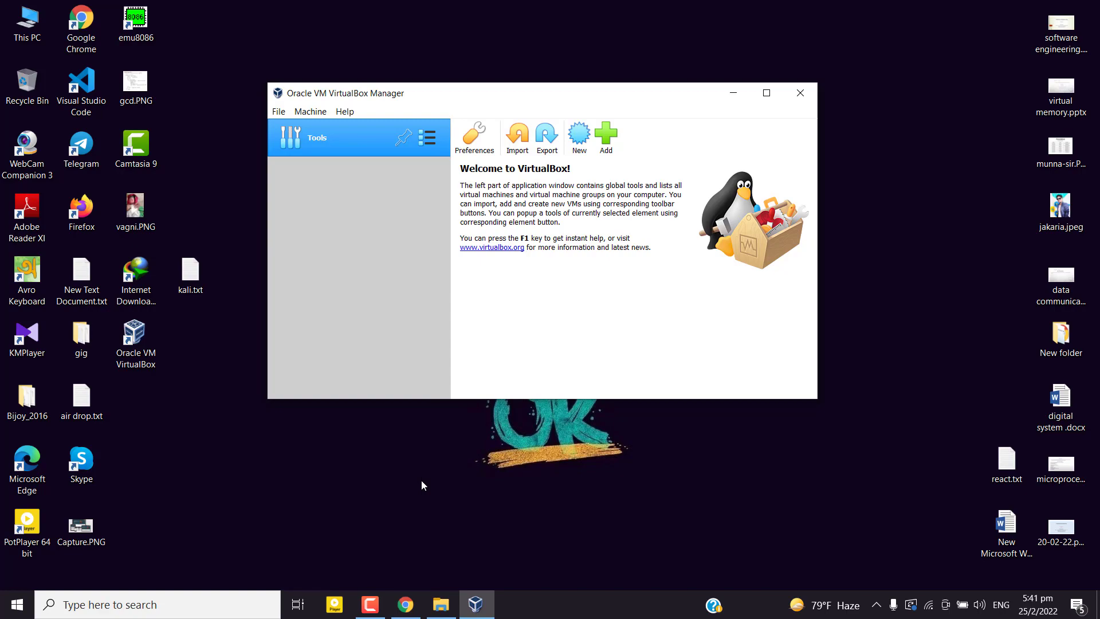
- Switch to Google Chrome, go to ubuntu.com in a new tab and open the Ubuntu Desktop download page
click(416, 612)
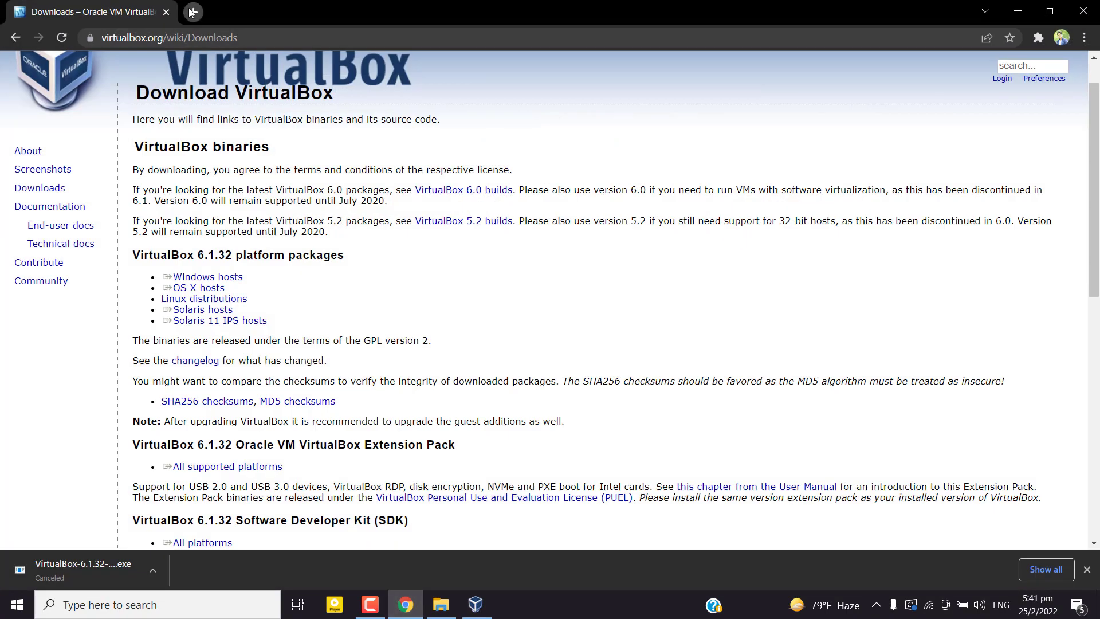
click(192, 12)
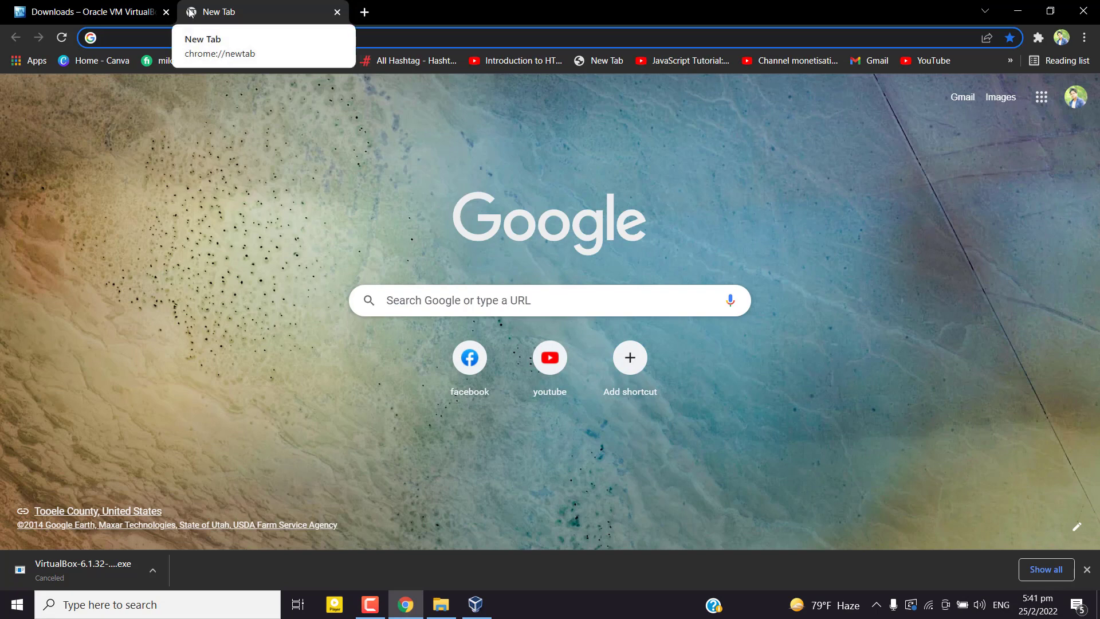
text(ubunto.com)
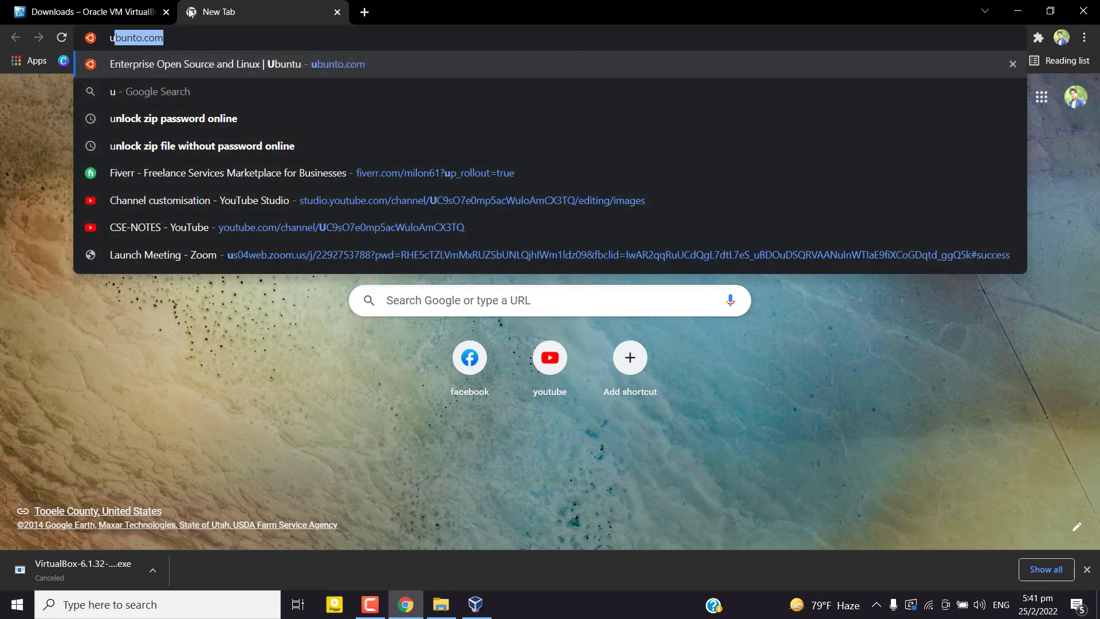
key(Return)
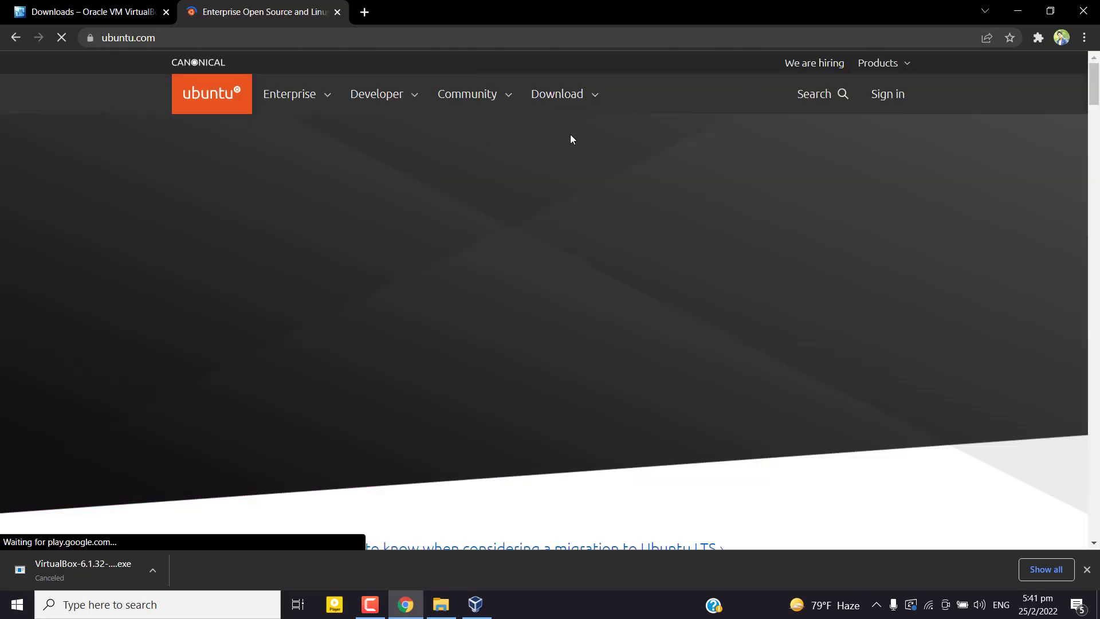
click(594, 98)
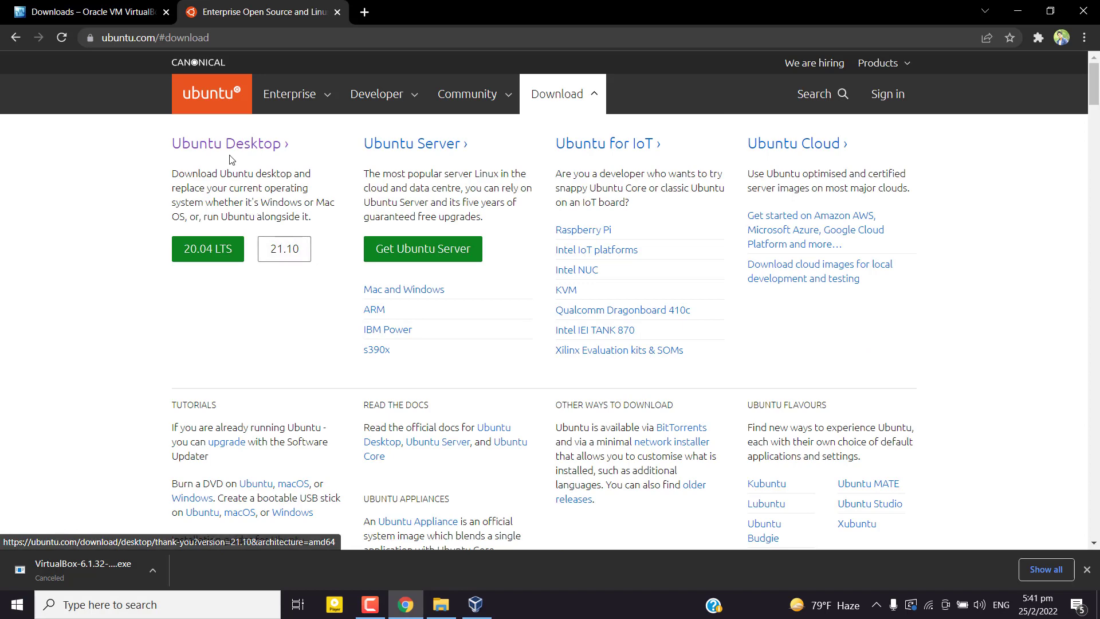
click(228, 144)
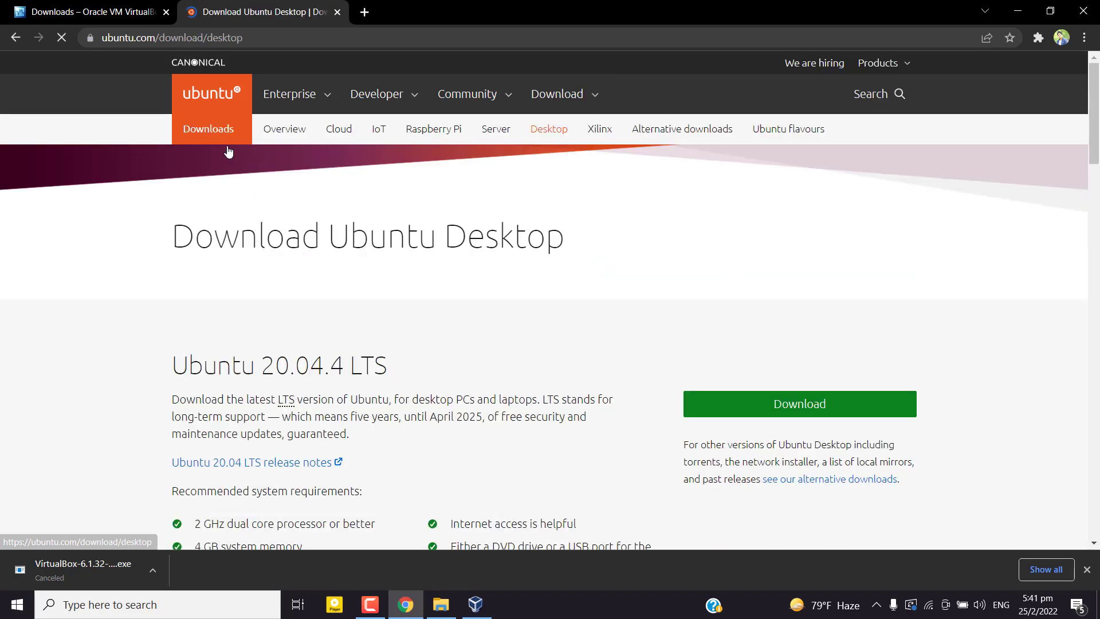
- Start downloading the Ubuntu 20.04.4 LTS desktop ISO and cancel that download
scroll(351, 326, down, 2)
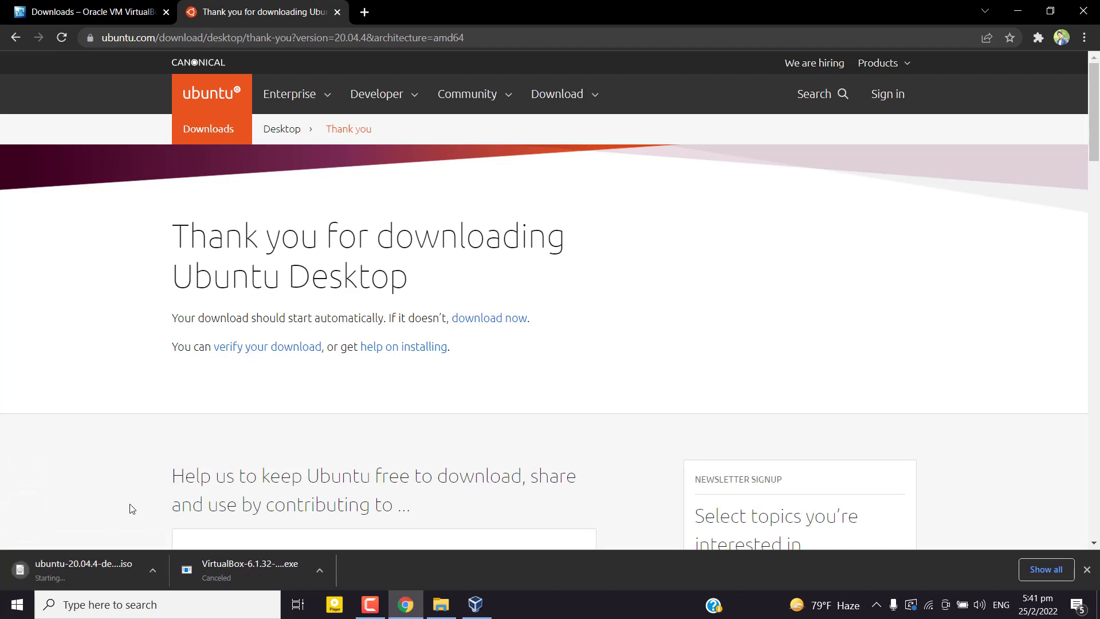
click(153, 571)
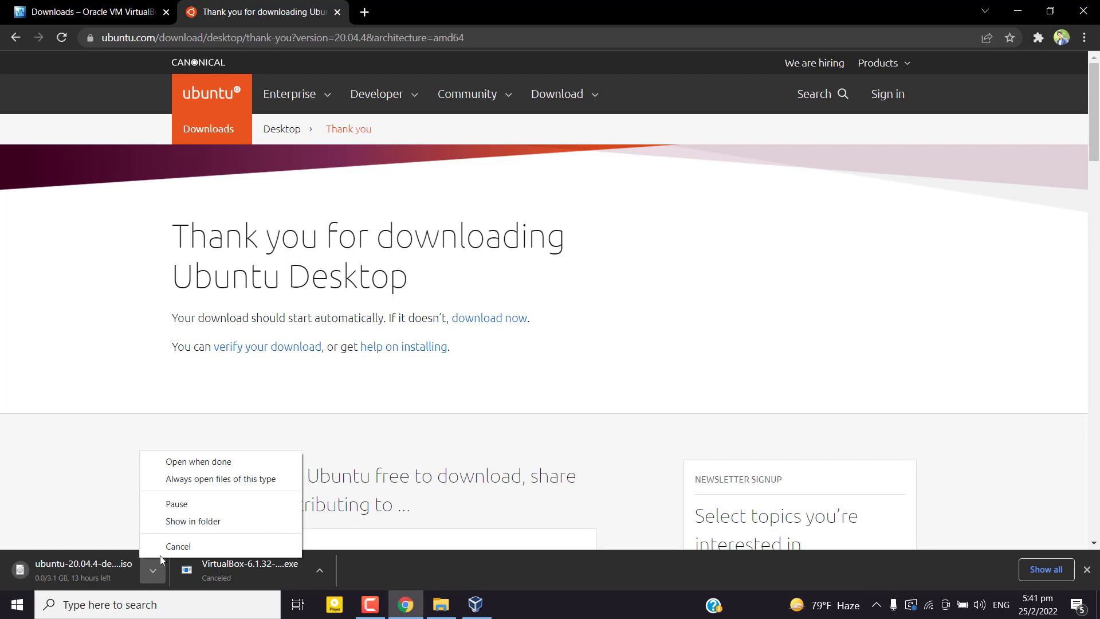
click(176, 546)
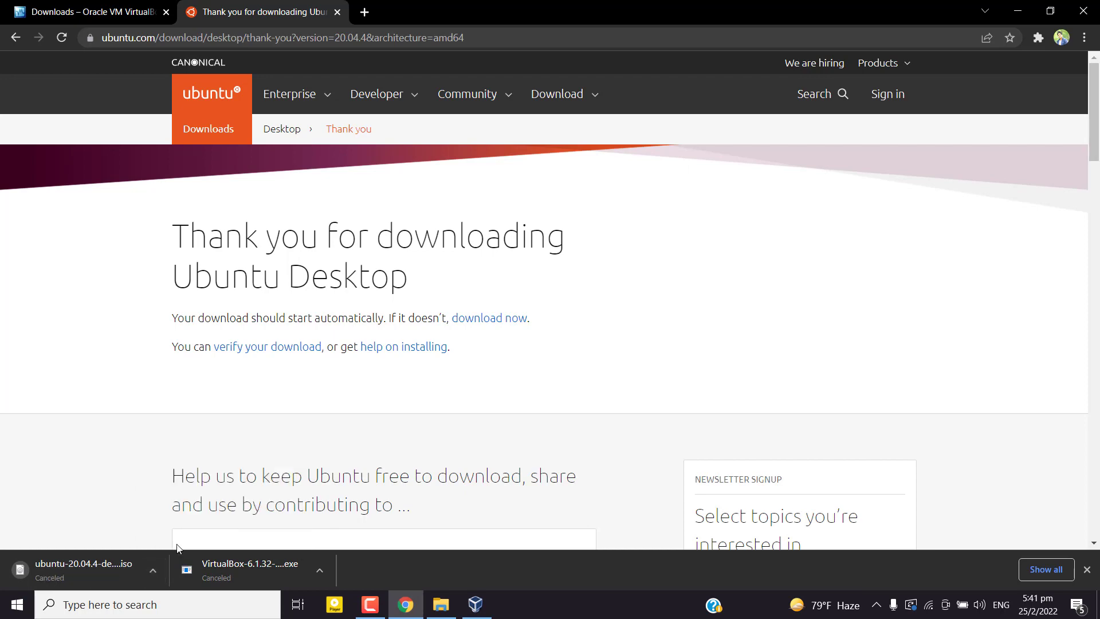
- Minimize the browser and start a new virtual machine named ubuntu, type Linux, version Ubuntu (64-bit), with 4844 MB of memory
click(1025, 7)
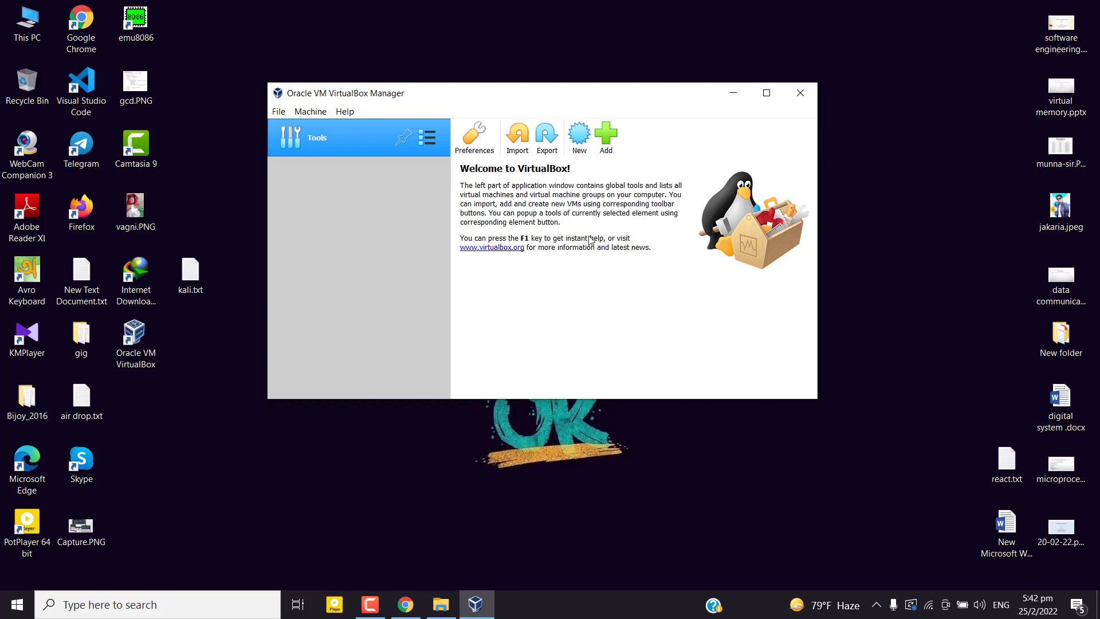
click(579, 137)
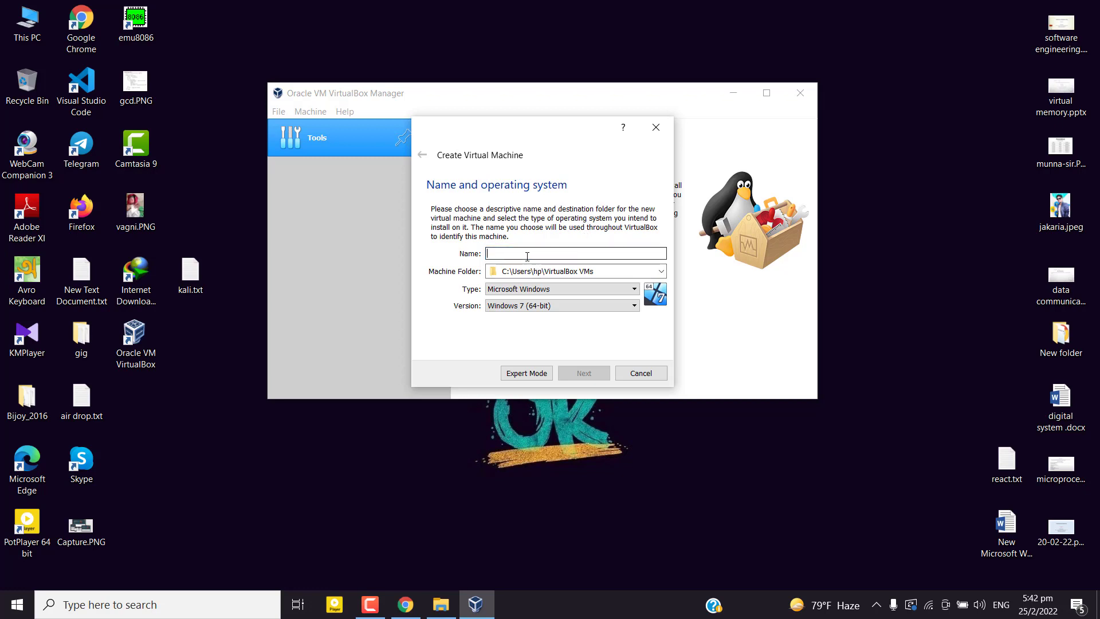
text(u)
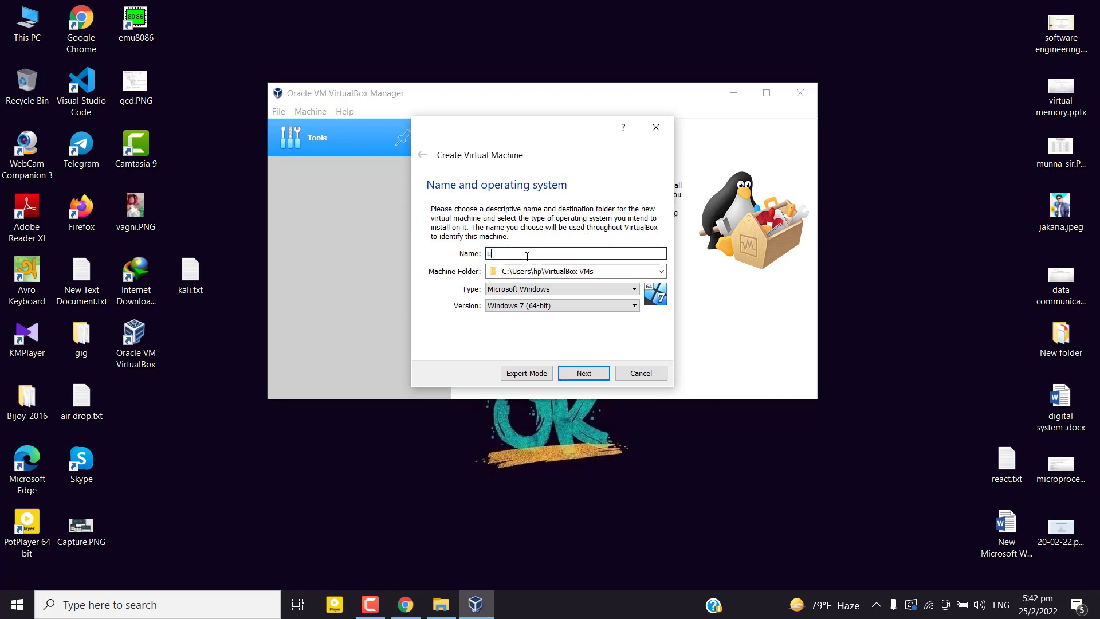
text(buntu)
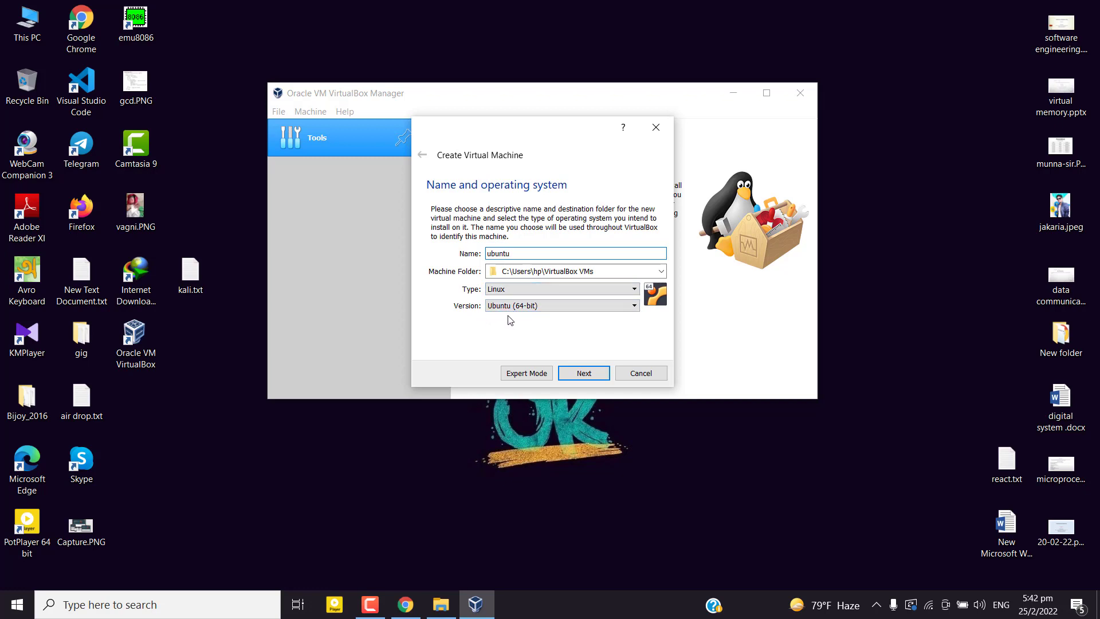
click(584, 374)
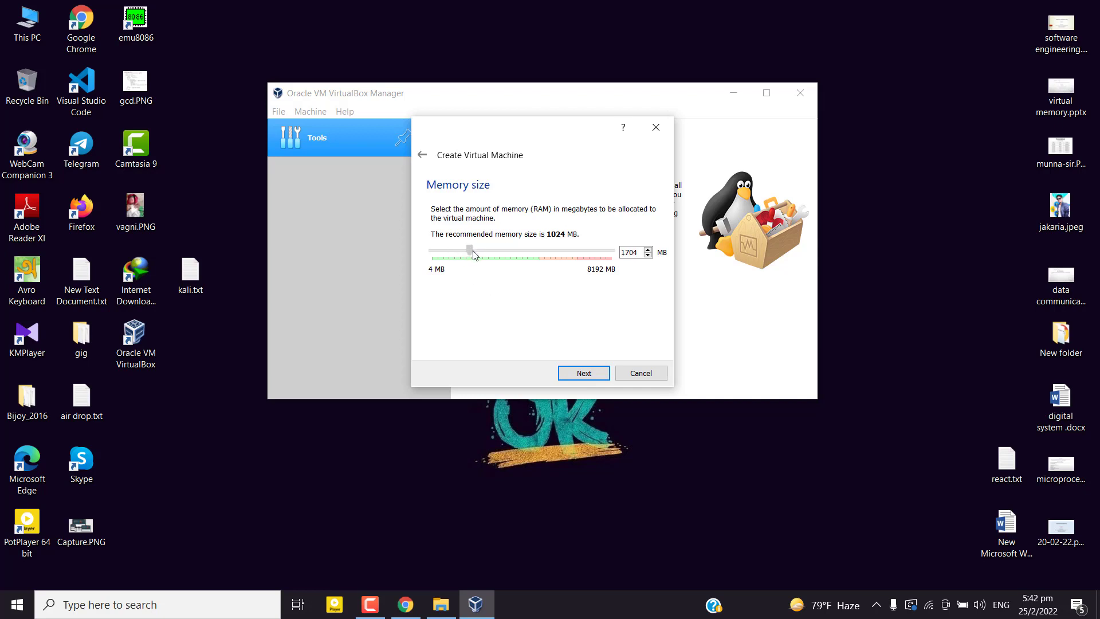
drag(473, 254, 539, 262)
click(589, 376)
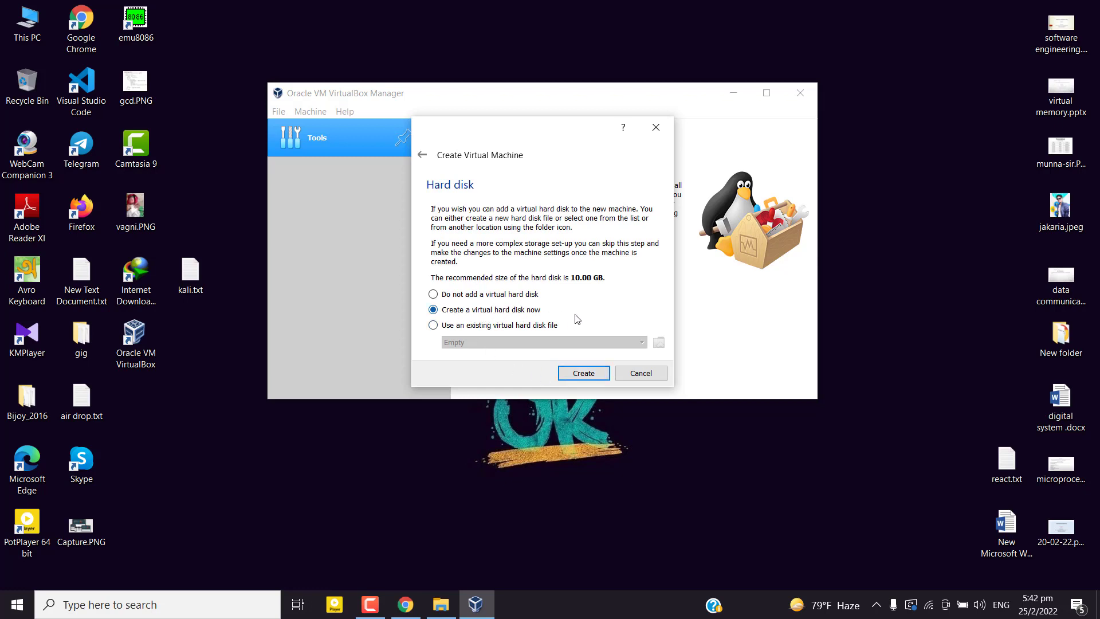
- Create a dynamically allocated VDI virtual hard disk of 30.41 GB for the ubuntu machine
click(583, 374)
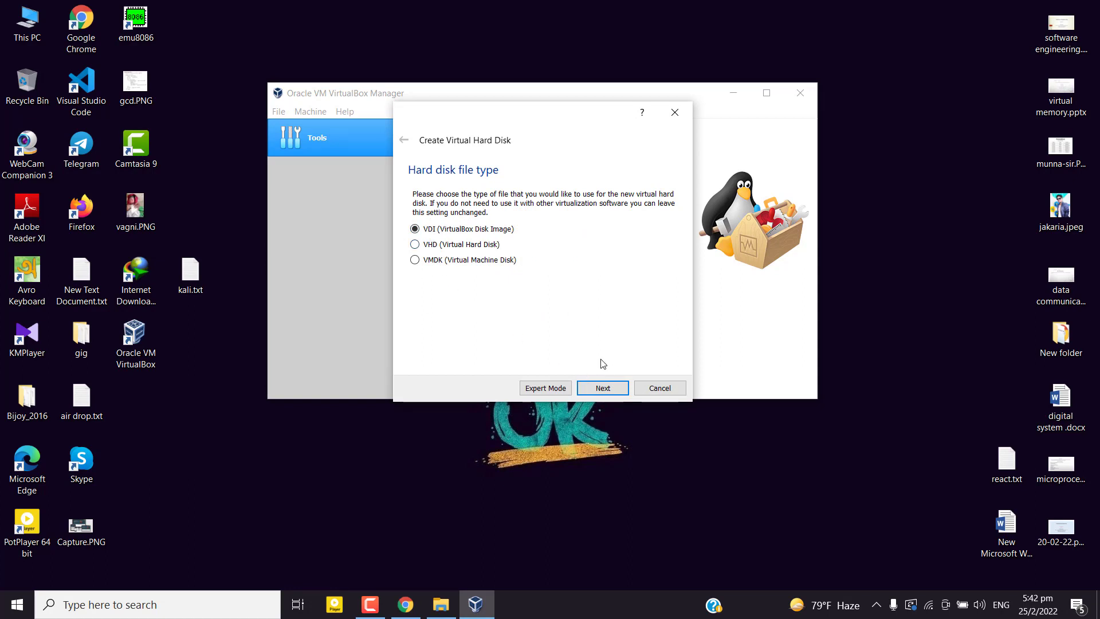
click(601, 388)
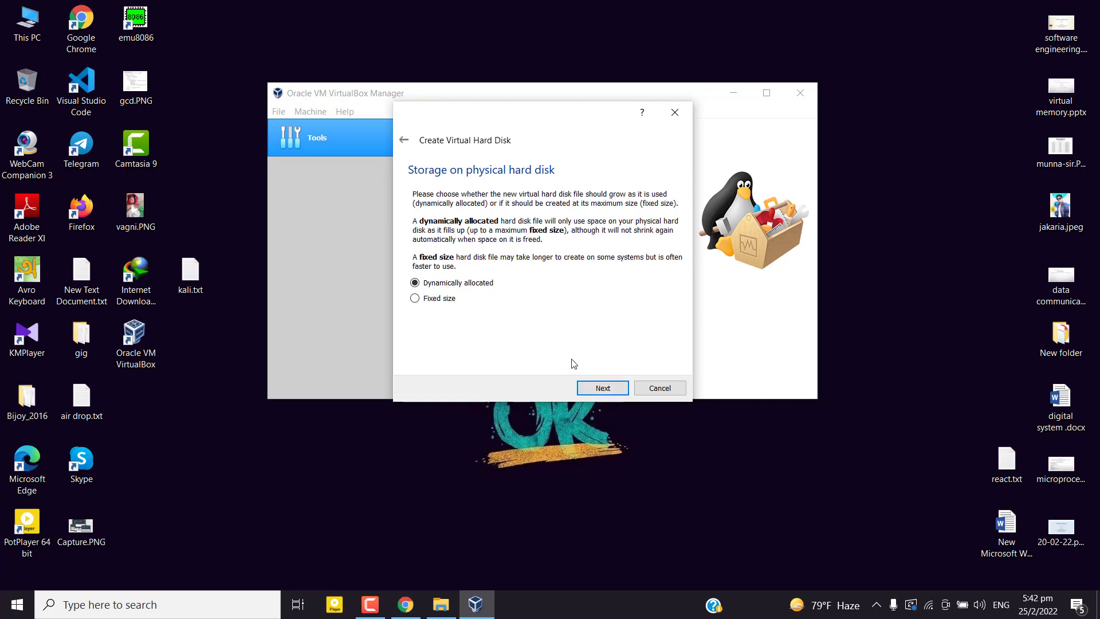
click(600, 390)
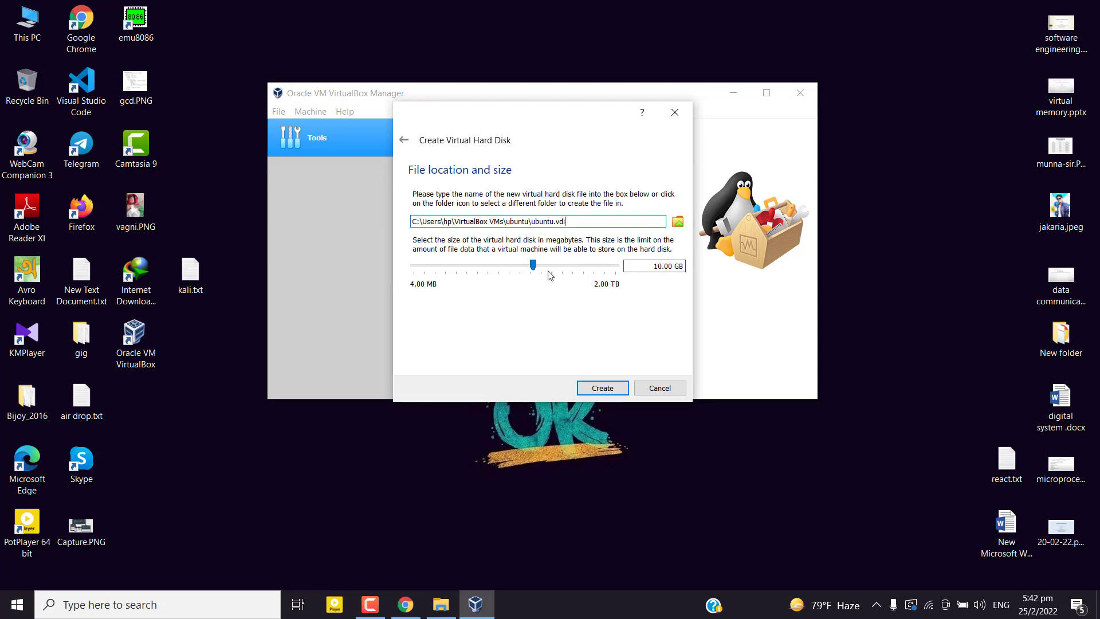
drag(534, 266, 551, 271)
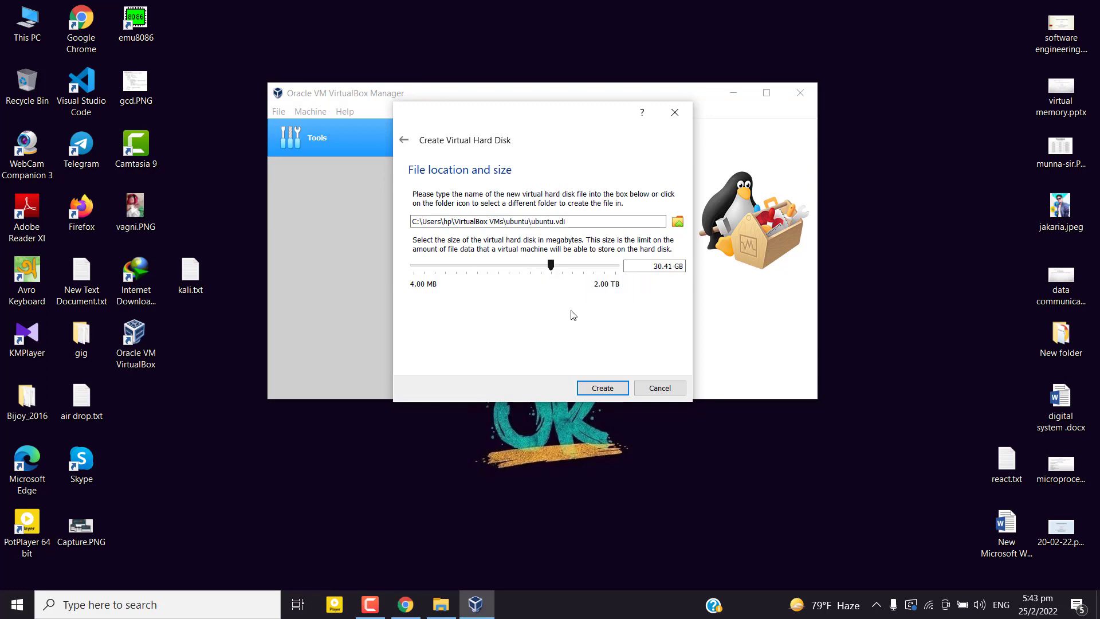
click(608, 387)
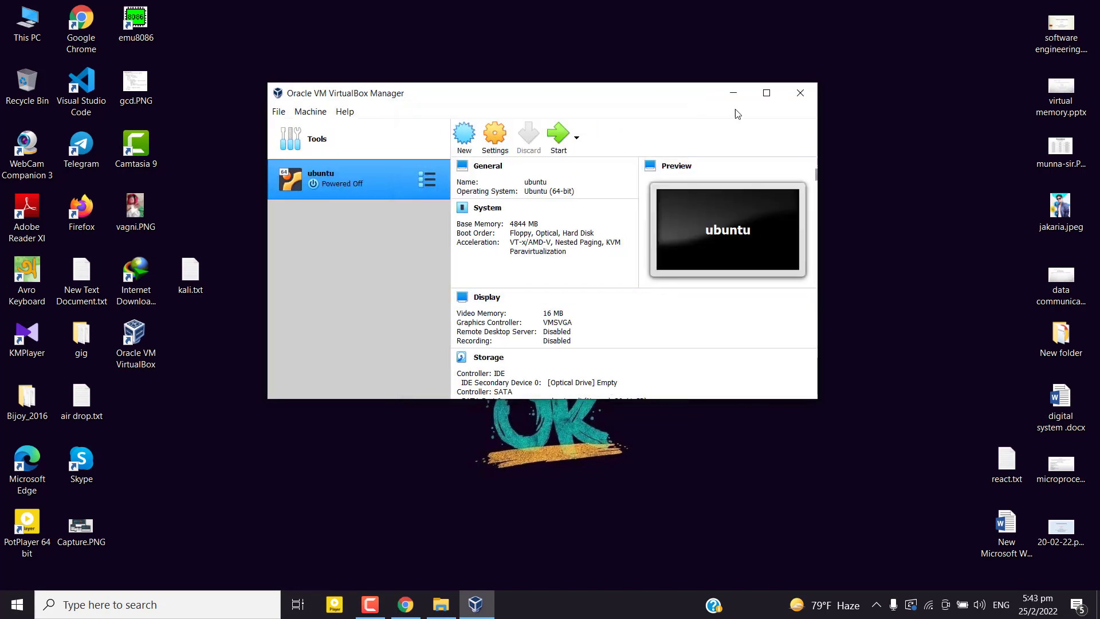
- In the ubuntu machine's general settings, set both Shared Clipboard and Drag'n'Drop to Bidirectional
scroll(567, 329, down, 3)
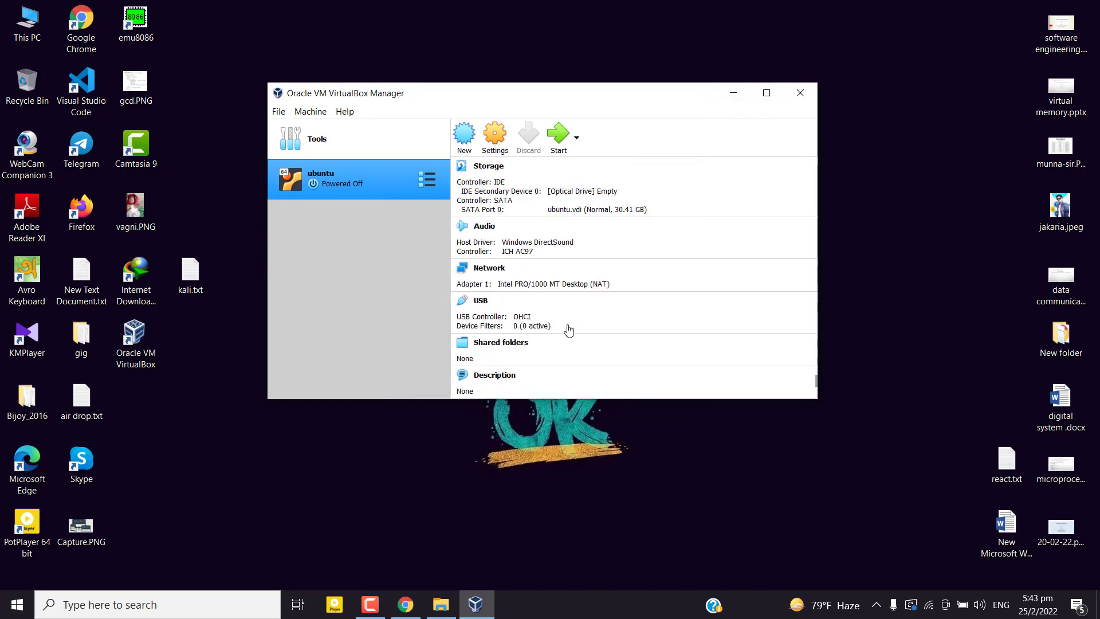
scroll(569, 329, up, 3)
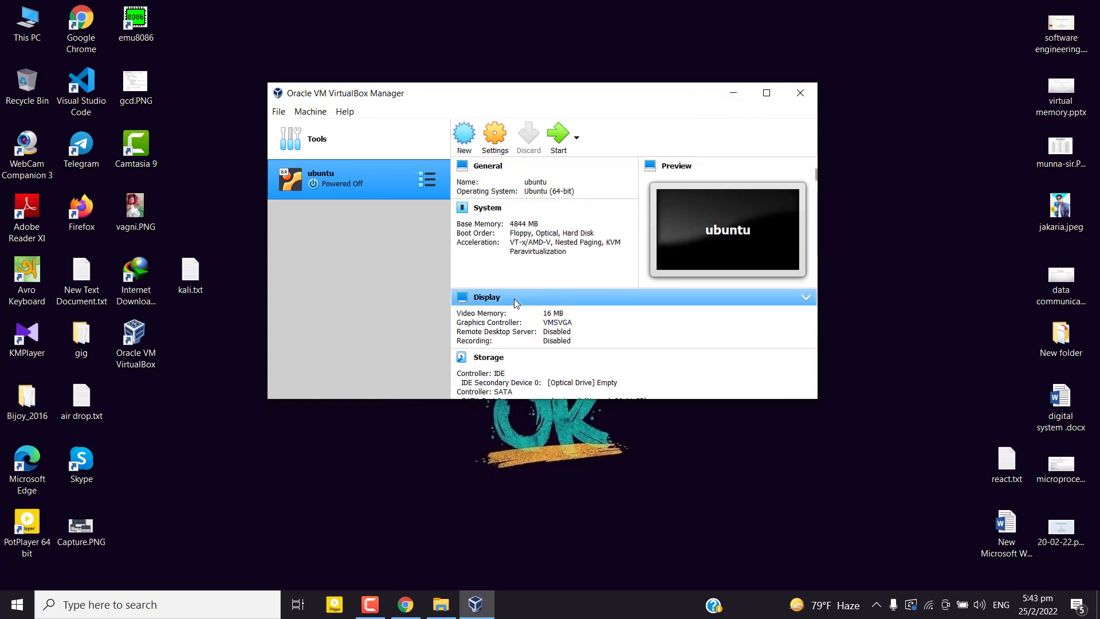
click(491, 139)
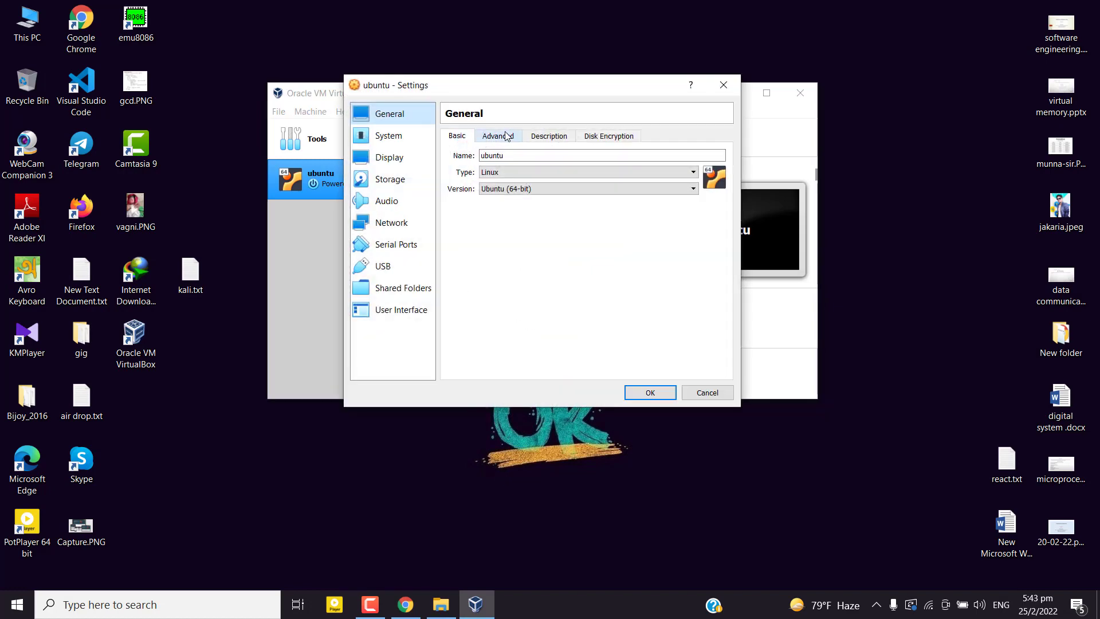
click(507, 136)
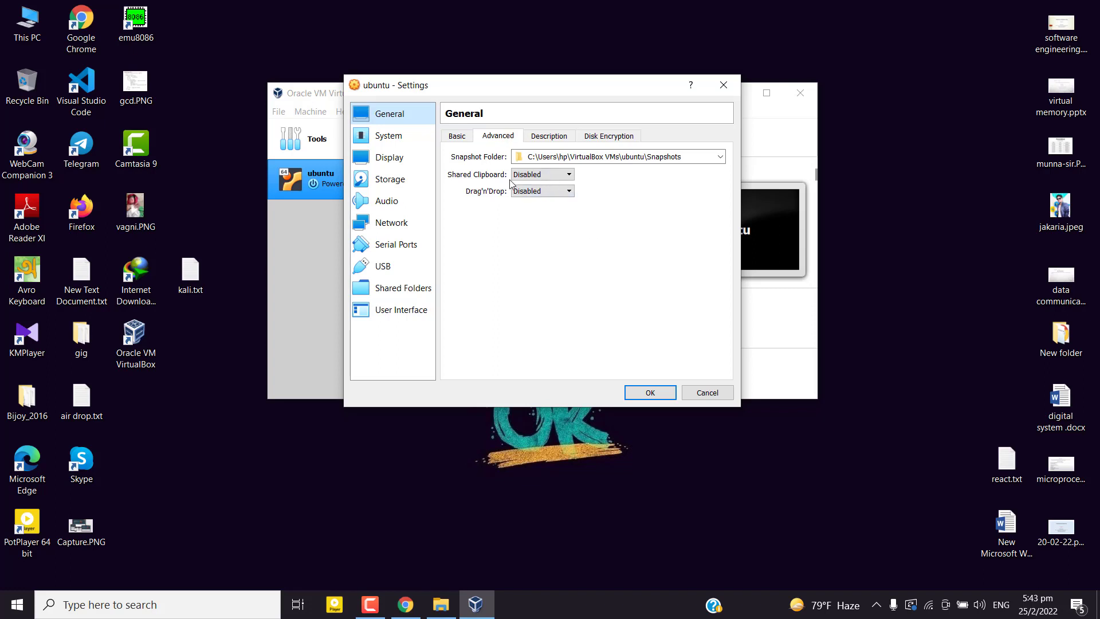
click(570, 175)
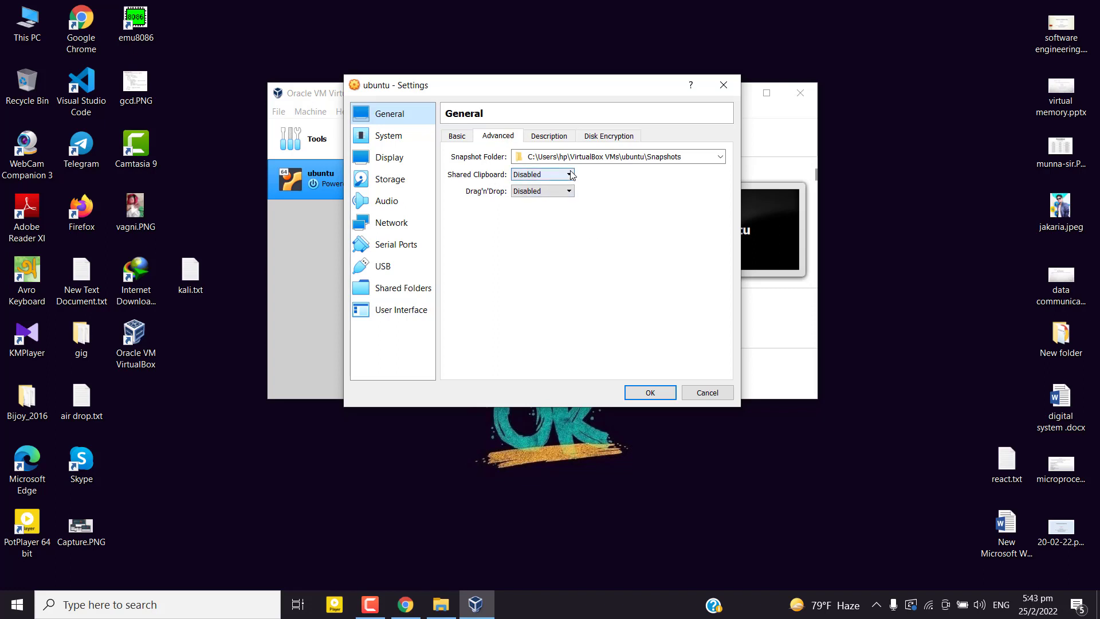
click(551, 213)
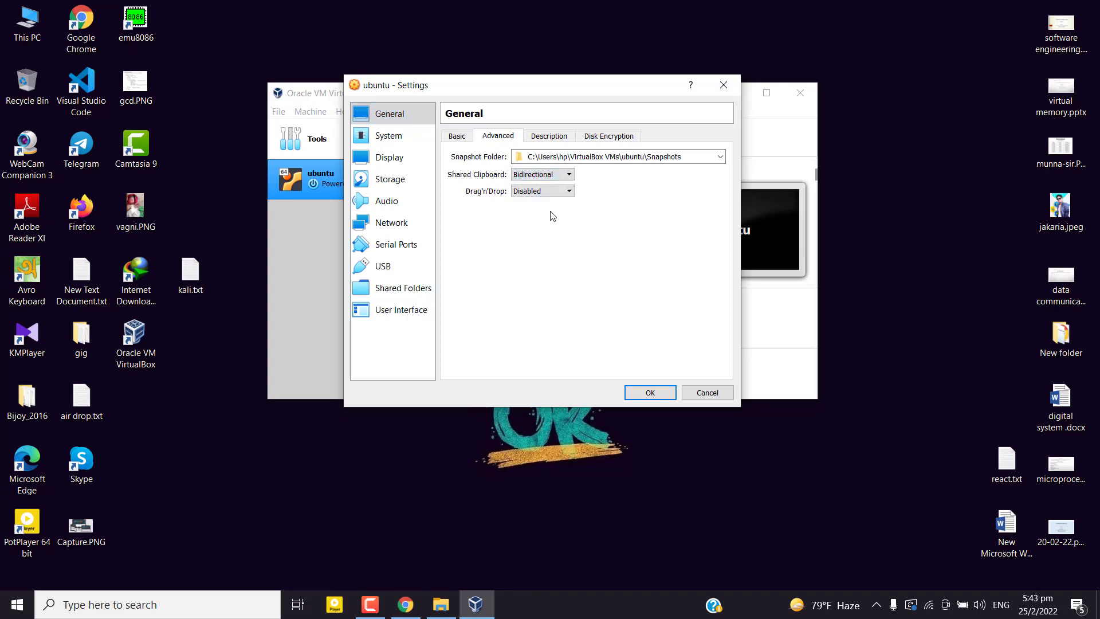
click(567, 192)
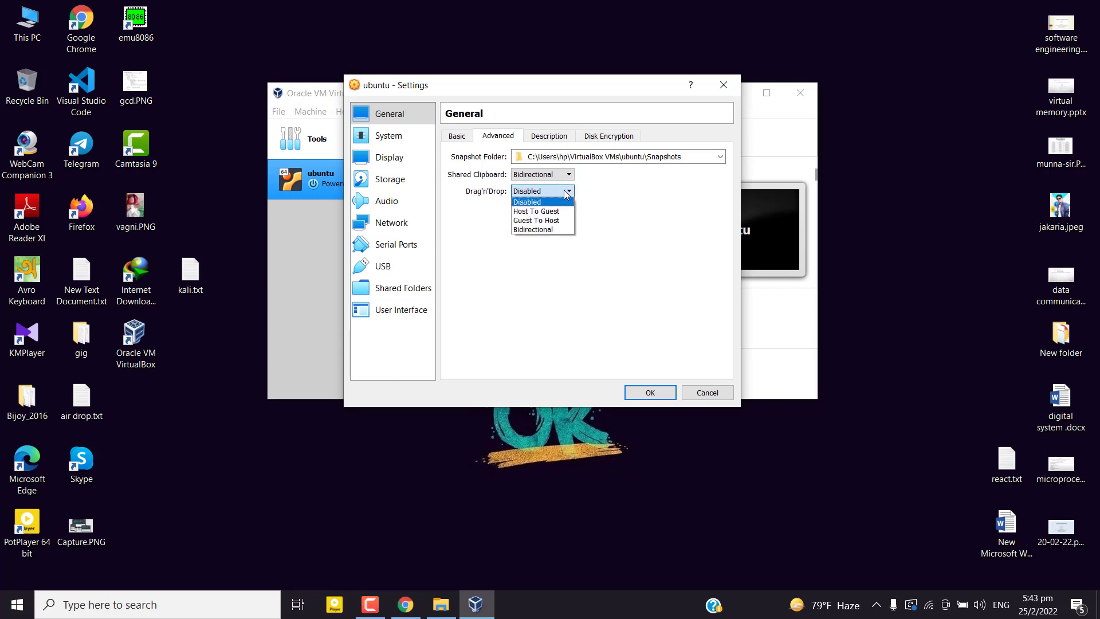
click(550, 230)
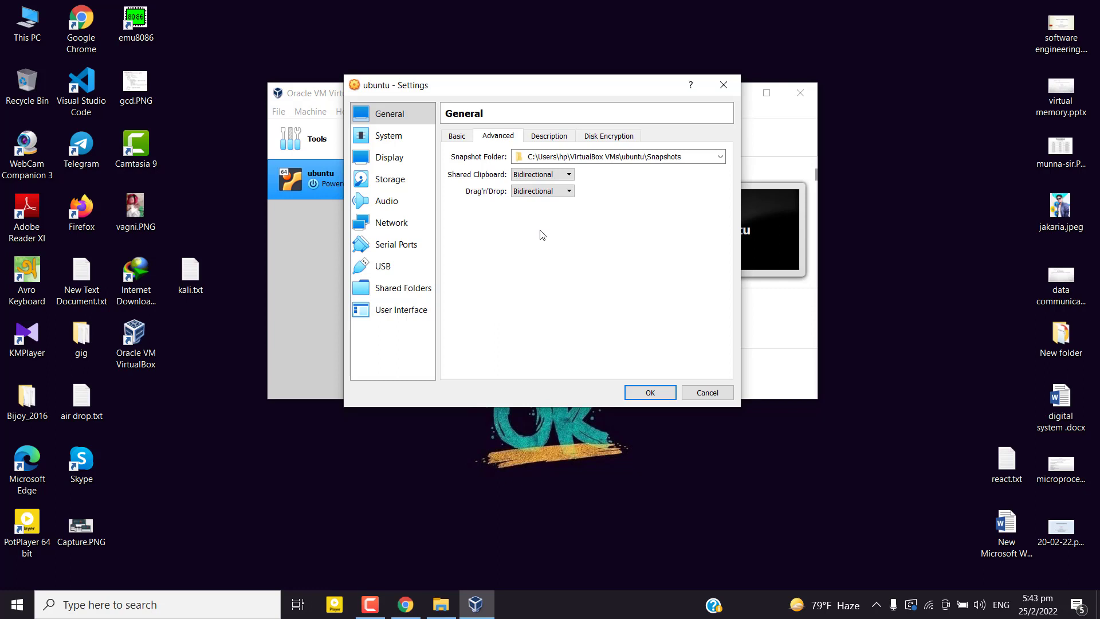
- Give the ubuntu machine 4 processors and 128 MB of video memory
click(395, 137)
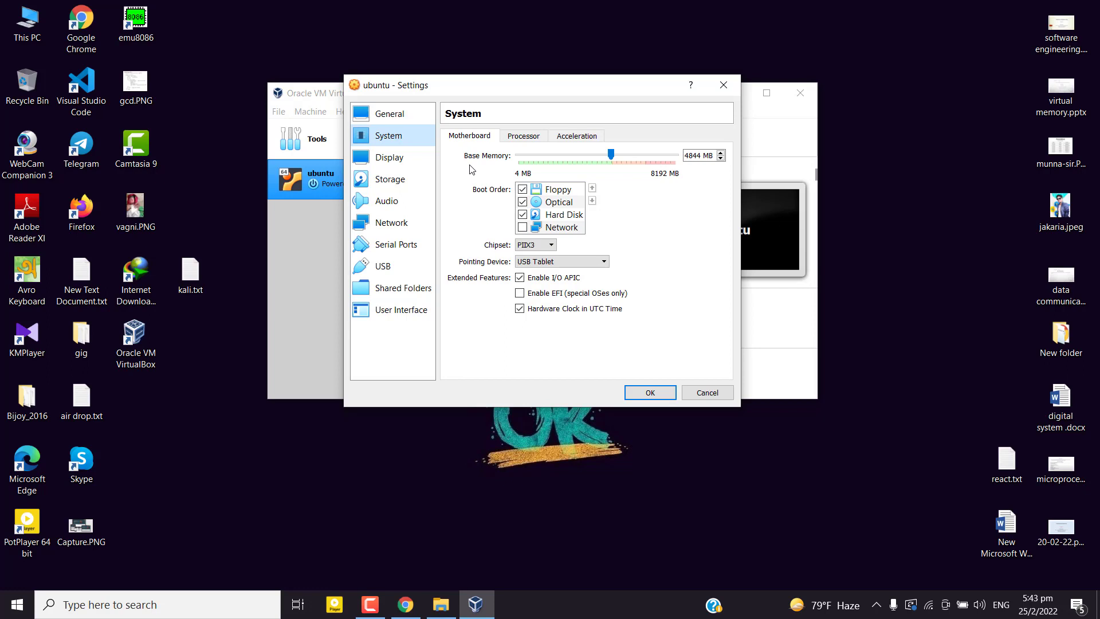
click(530, 140)
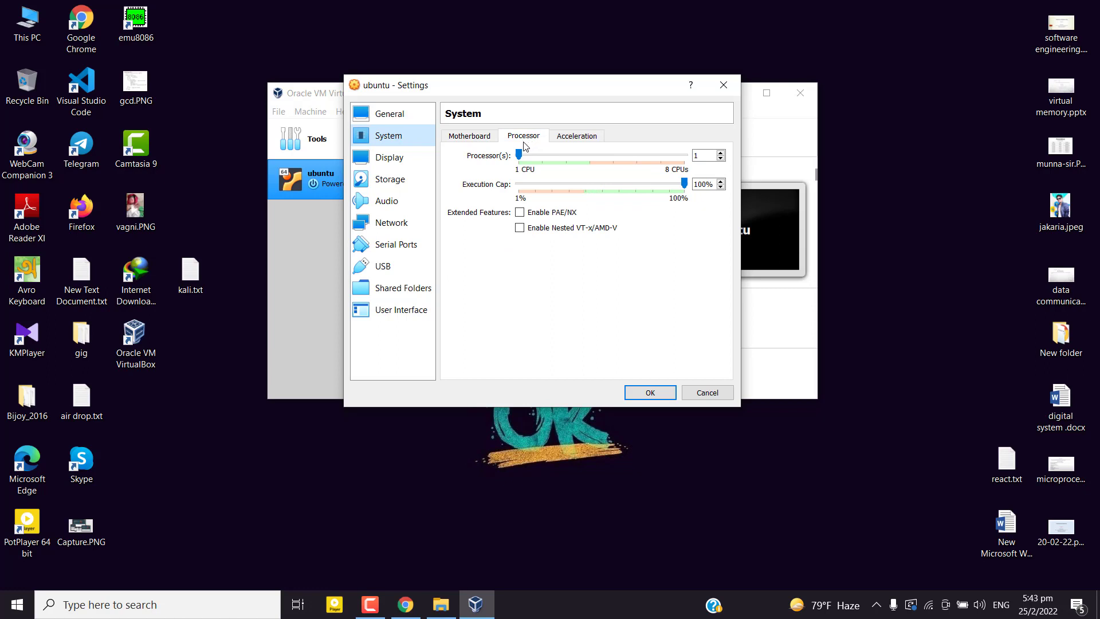
drag(518, 156, 584, 167)
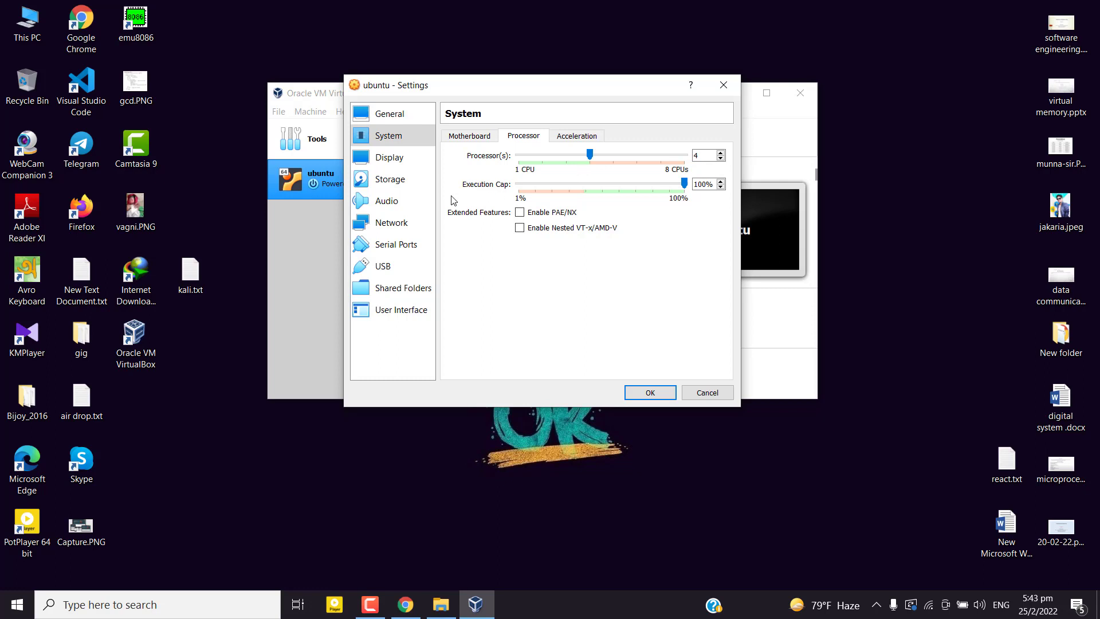
click(392, 160)
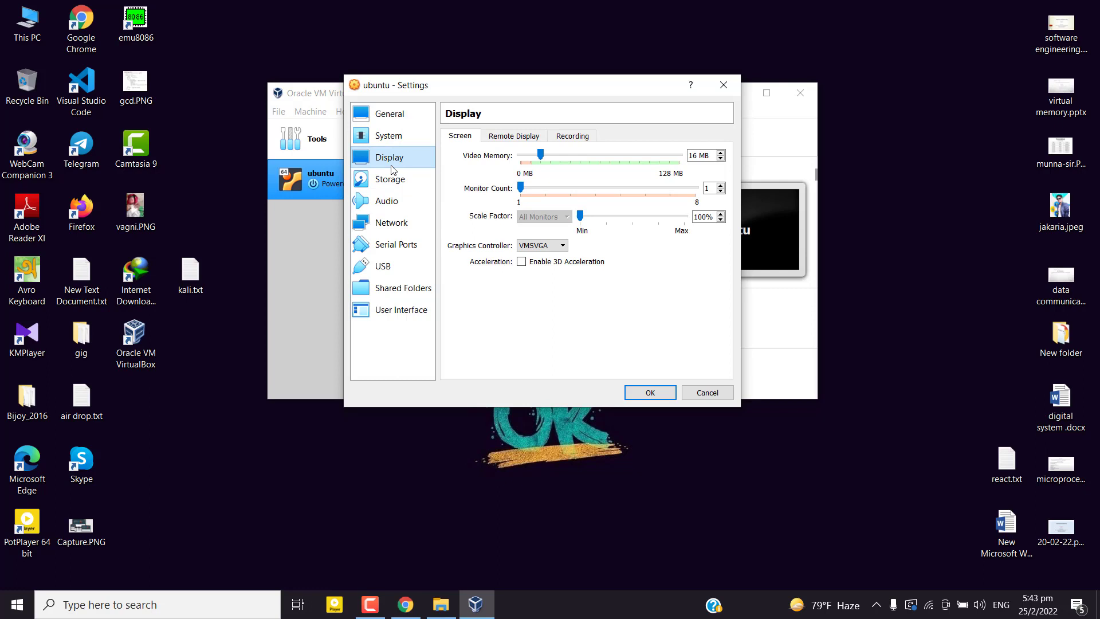
click(538, 155)
drag(537, 154, 748, 190)
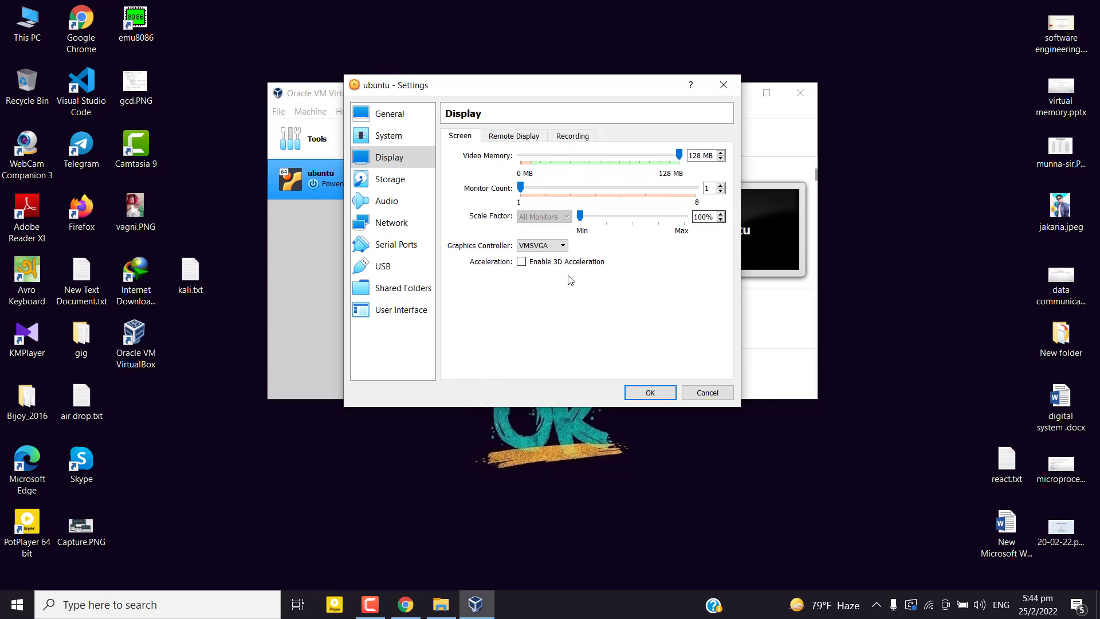
- Load ubuntu-20.04.4-desktop-amd64.iso from F:\software\linux into the empty IDE optical drive and save the machine settings
click(395, 182)
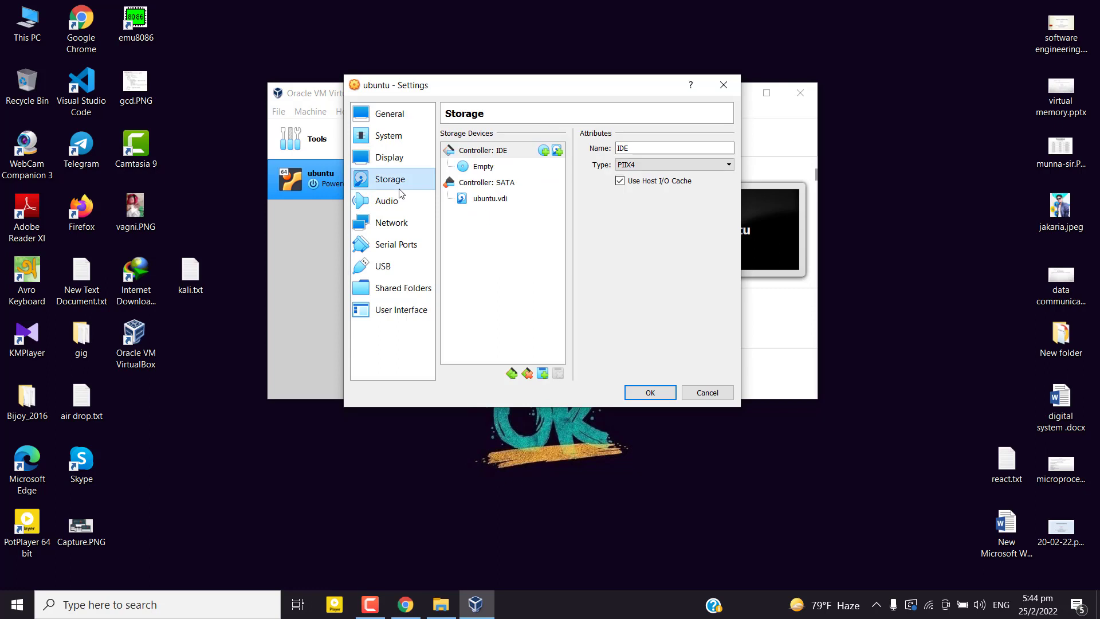
click(466, 168)
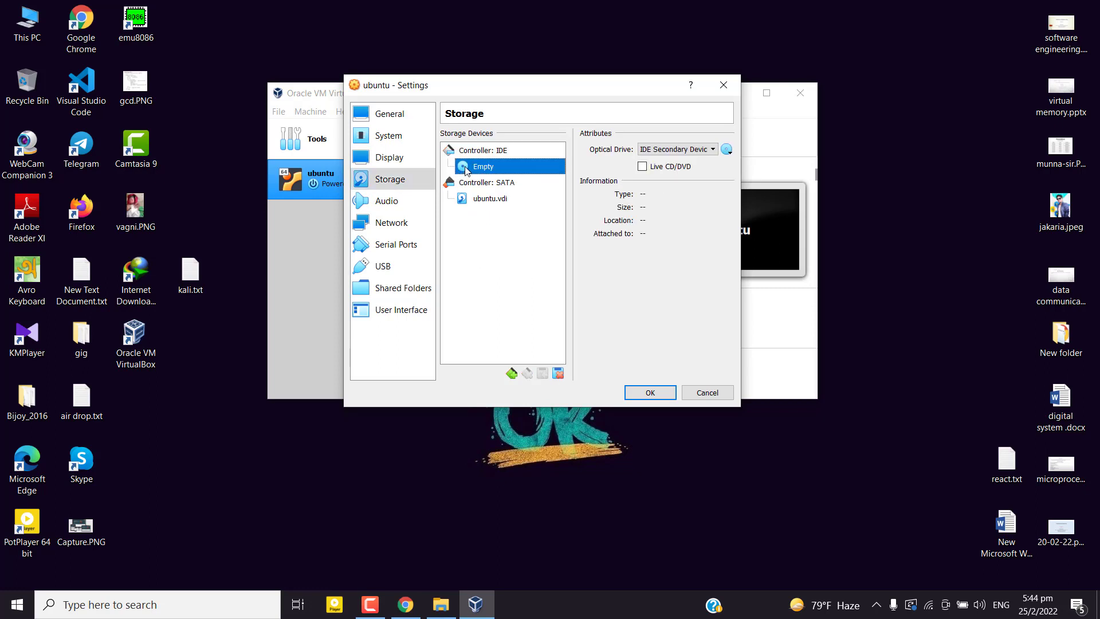
click(726, 150)
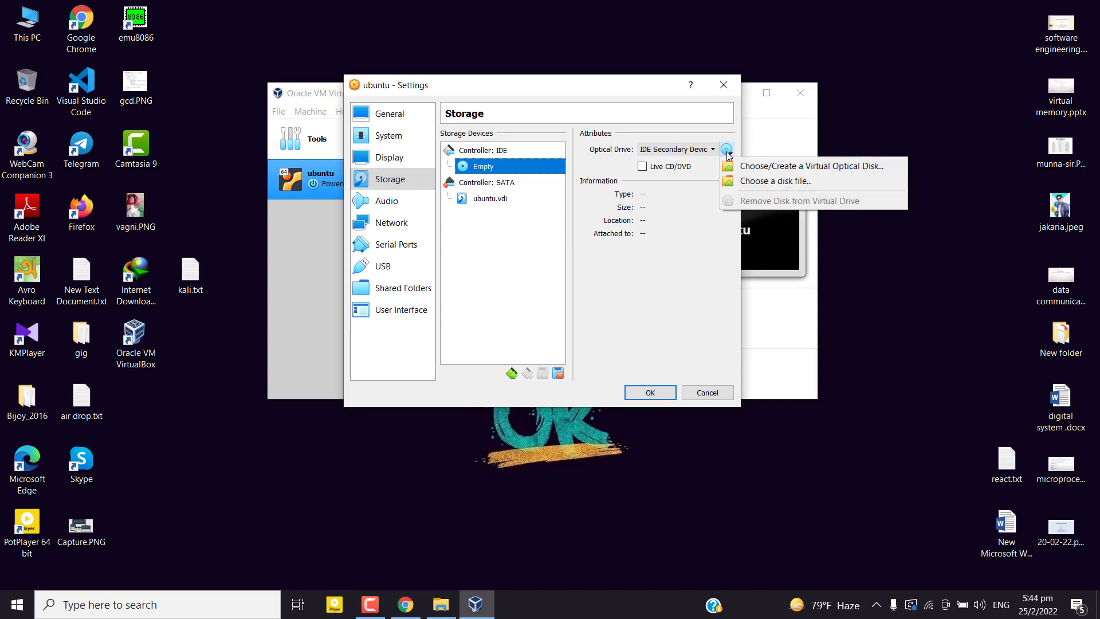
click(742, 179)
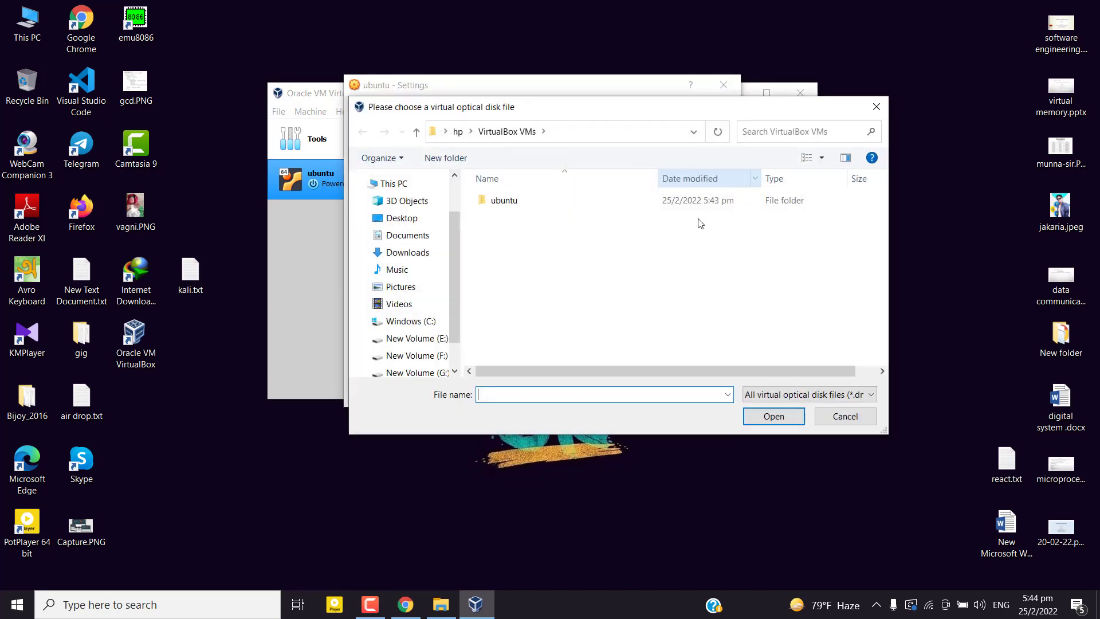
scroll(435, 343, down, 1)
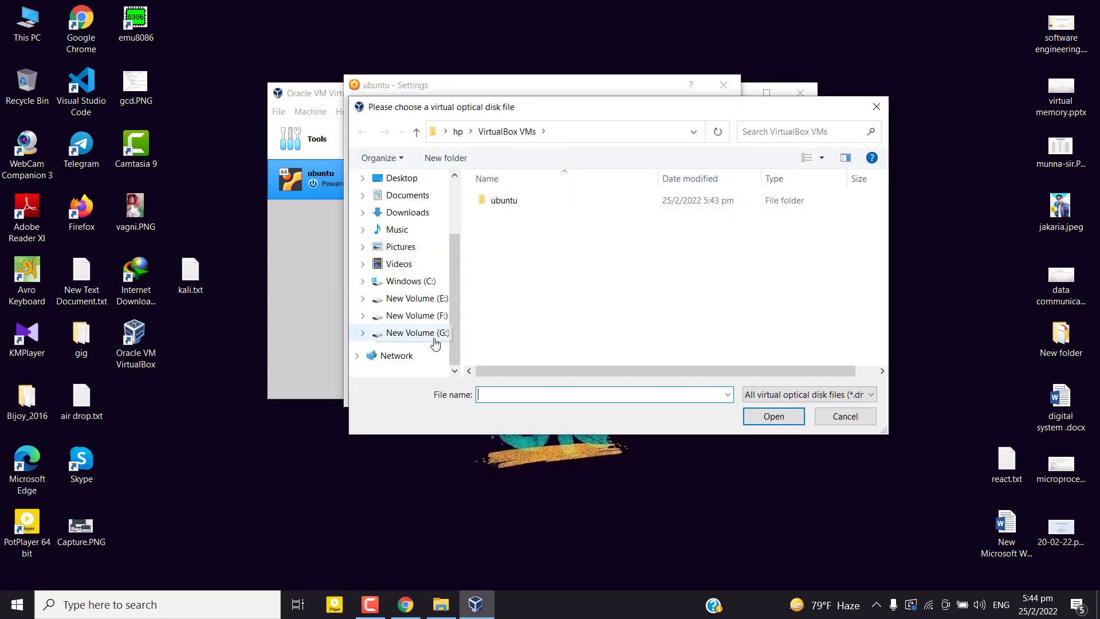
click(410, 315)
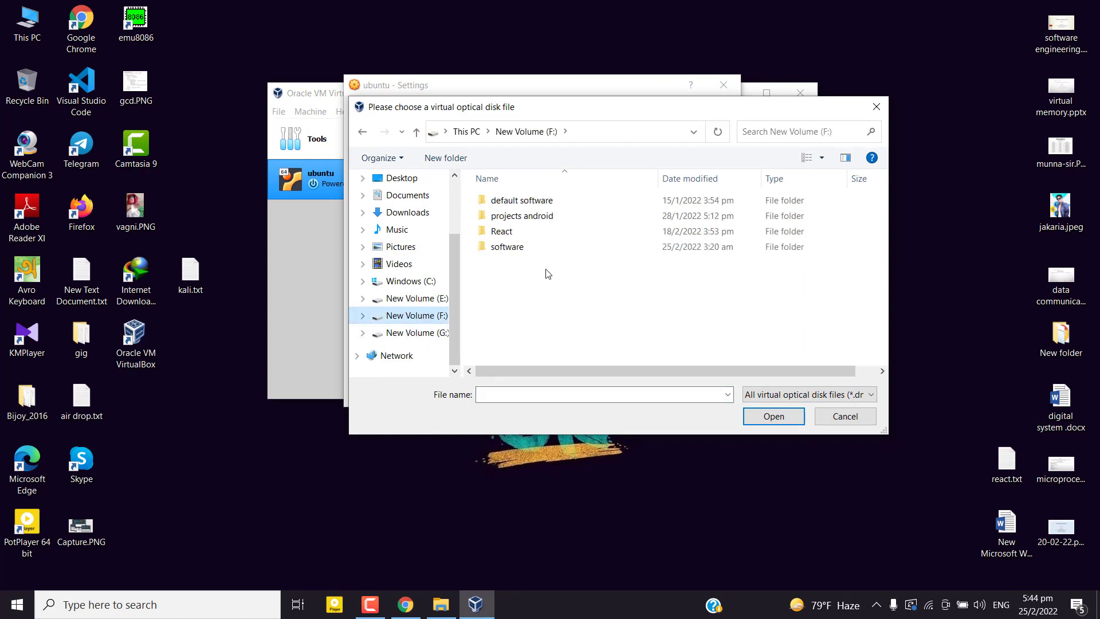
double_click(514, 248)
double_click(501, 232)
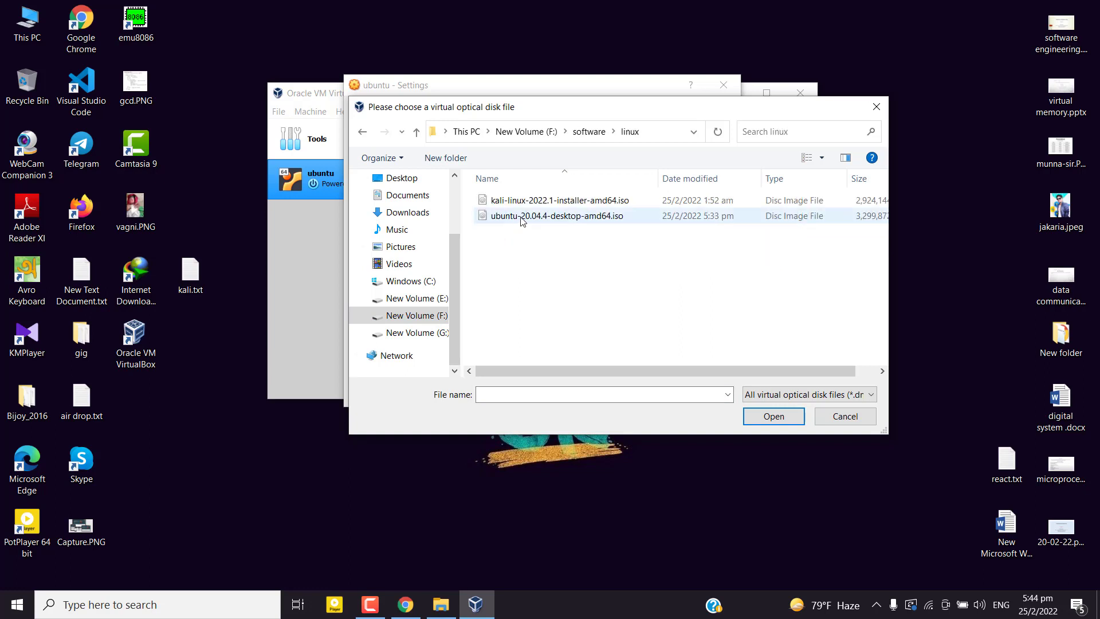
click(520, 217)
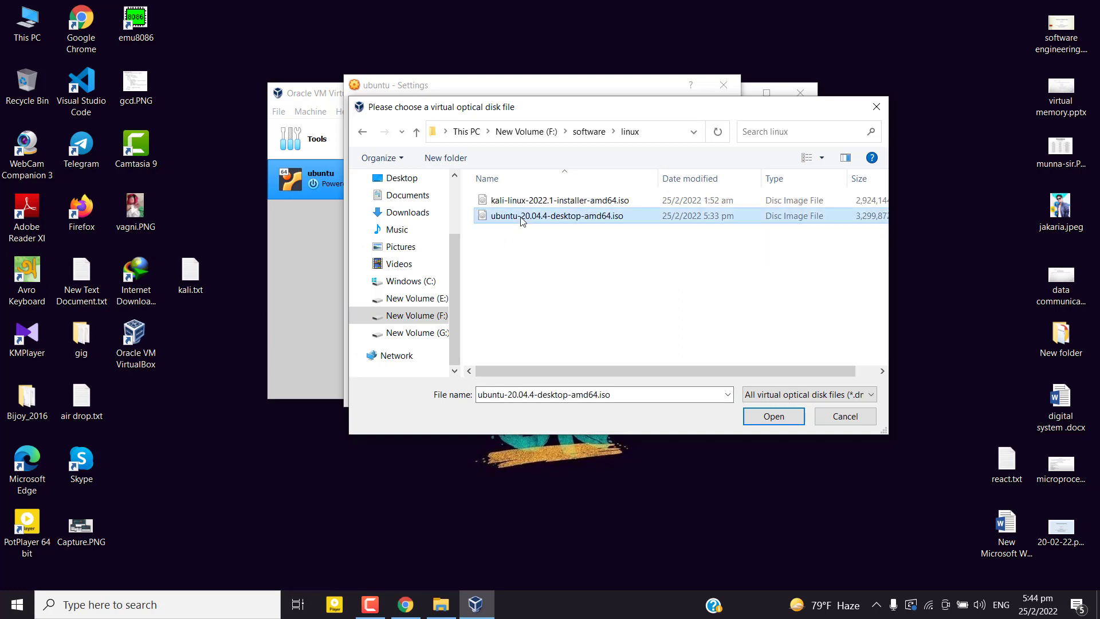
click(768, 416)
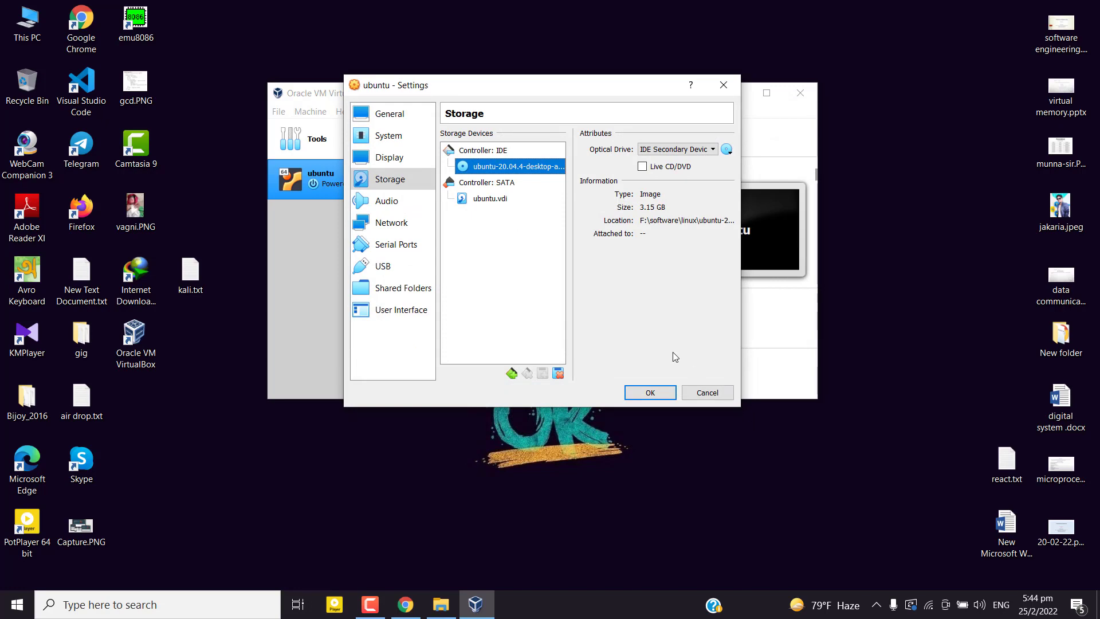
click(652, 392)
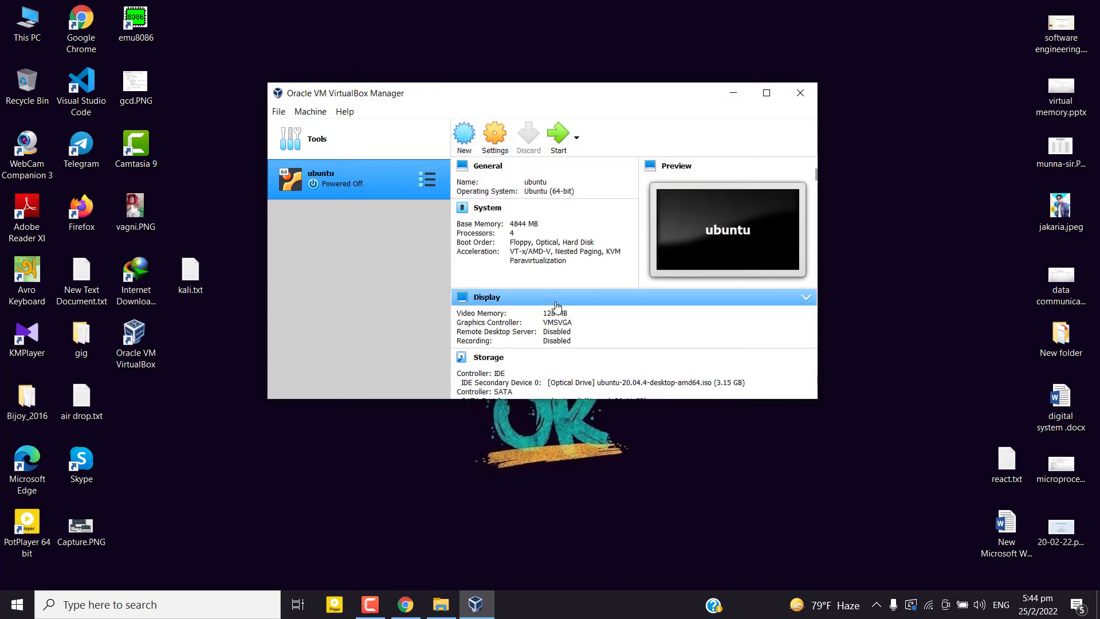
- Review the USB controller settings of the ubuntu machine and close its settings
click(490, 144)
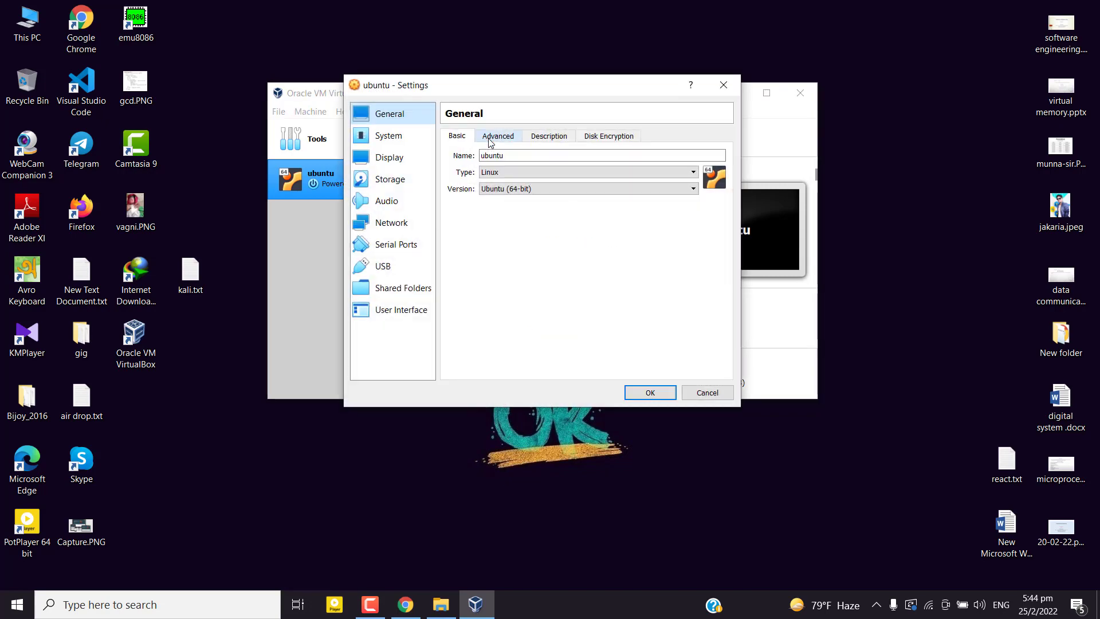
click(389, 267)
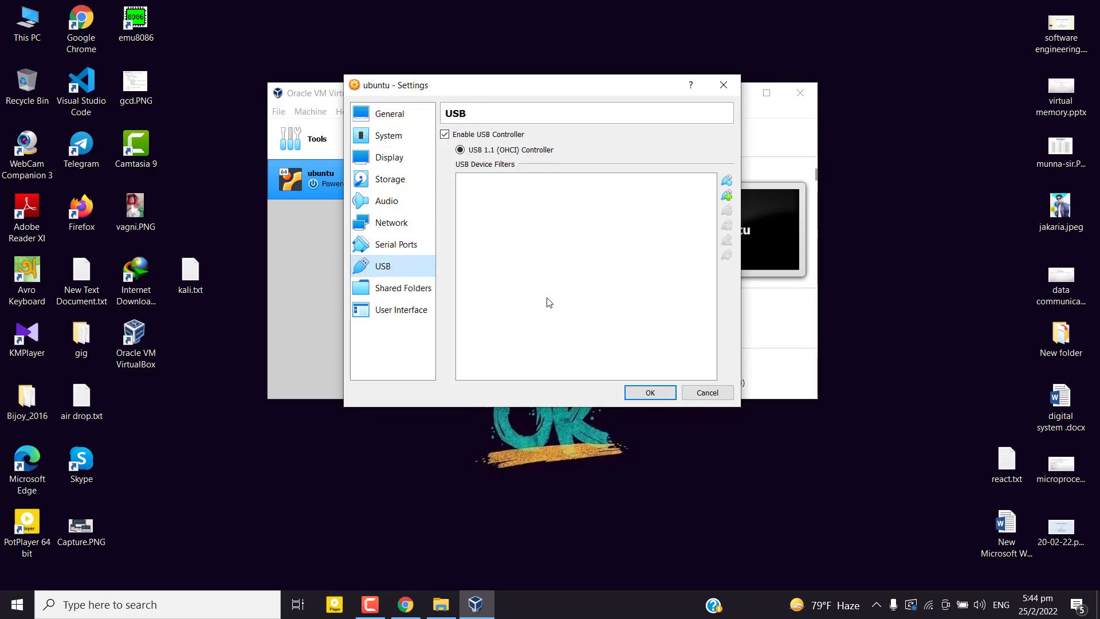
click(646, 395)
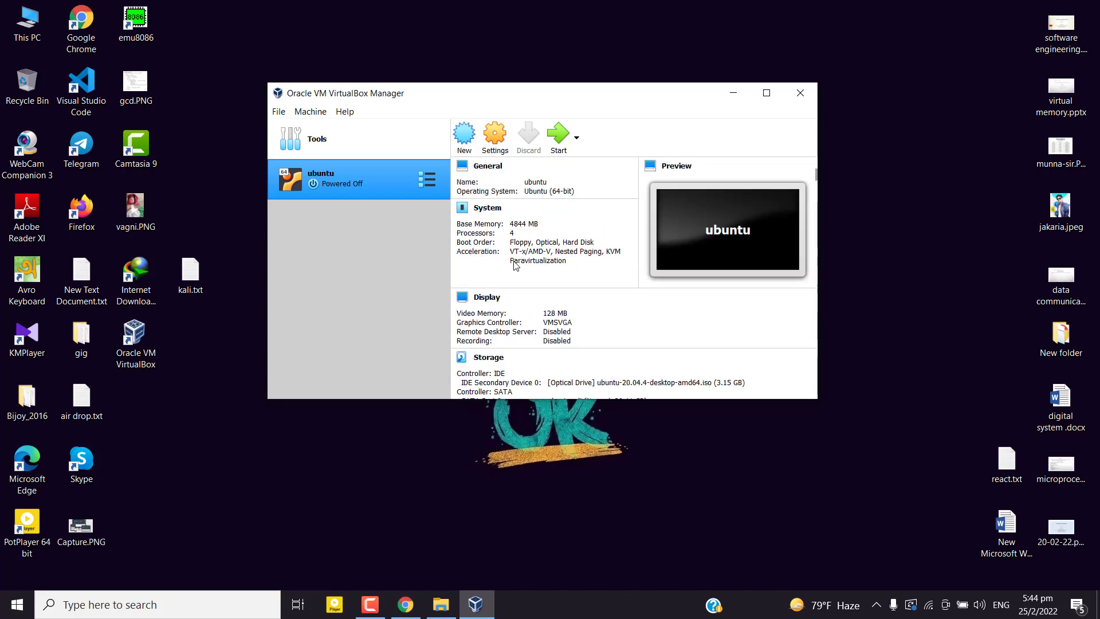
- Start the ubuntu machine from the installation ISO and dismiss the keyboard capture and mouse integration notices
click(559, 139)
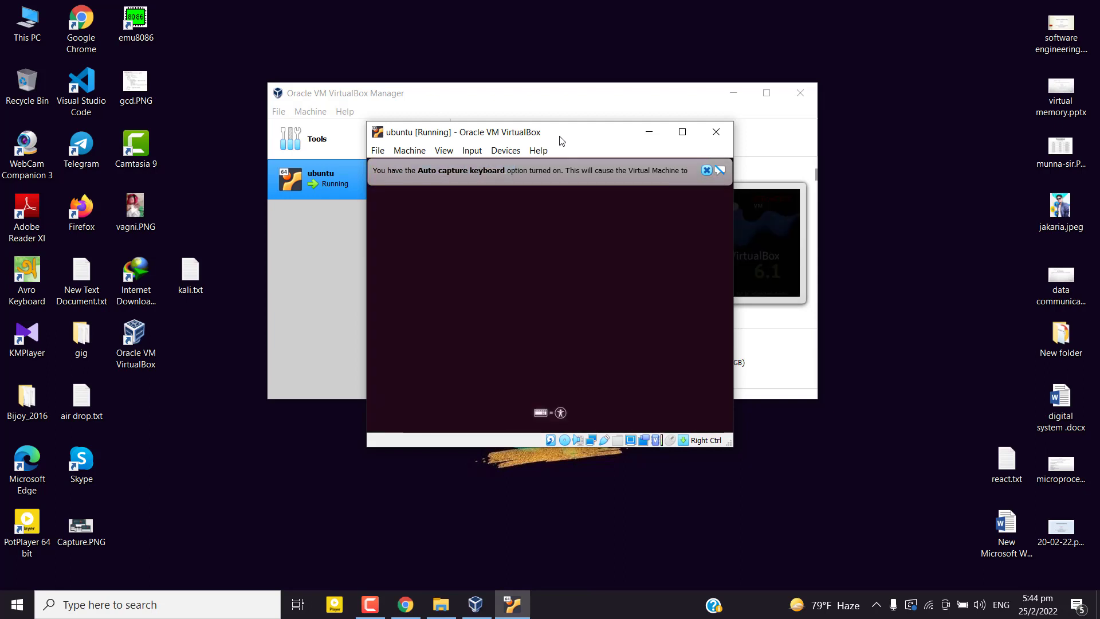
click(706, 170)
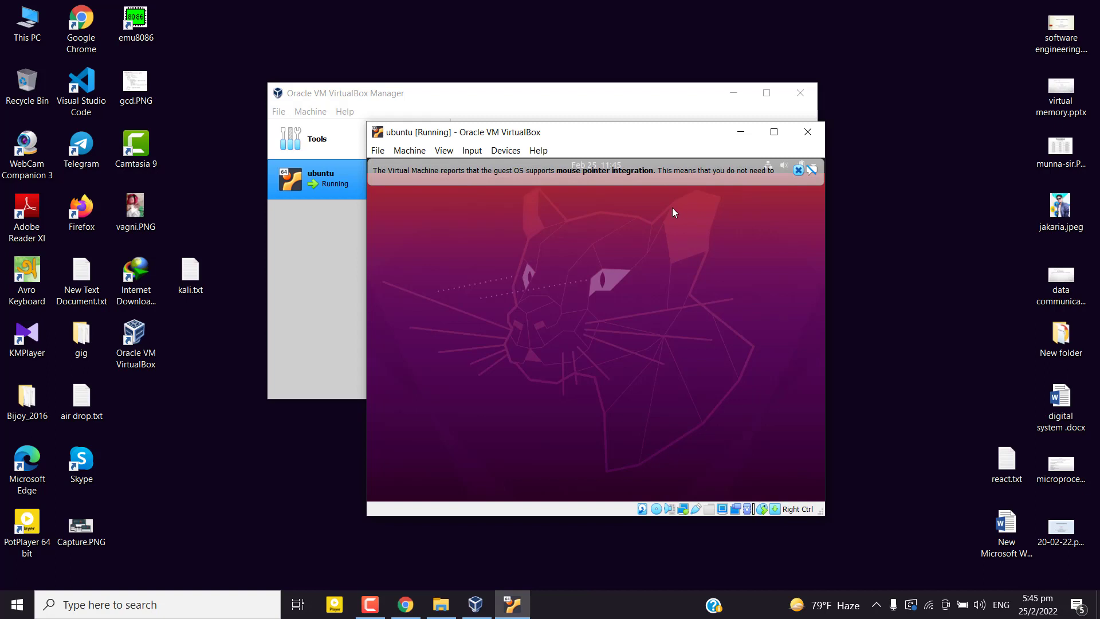
click(799, 171)
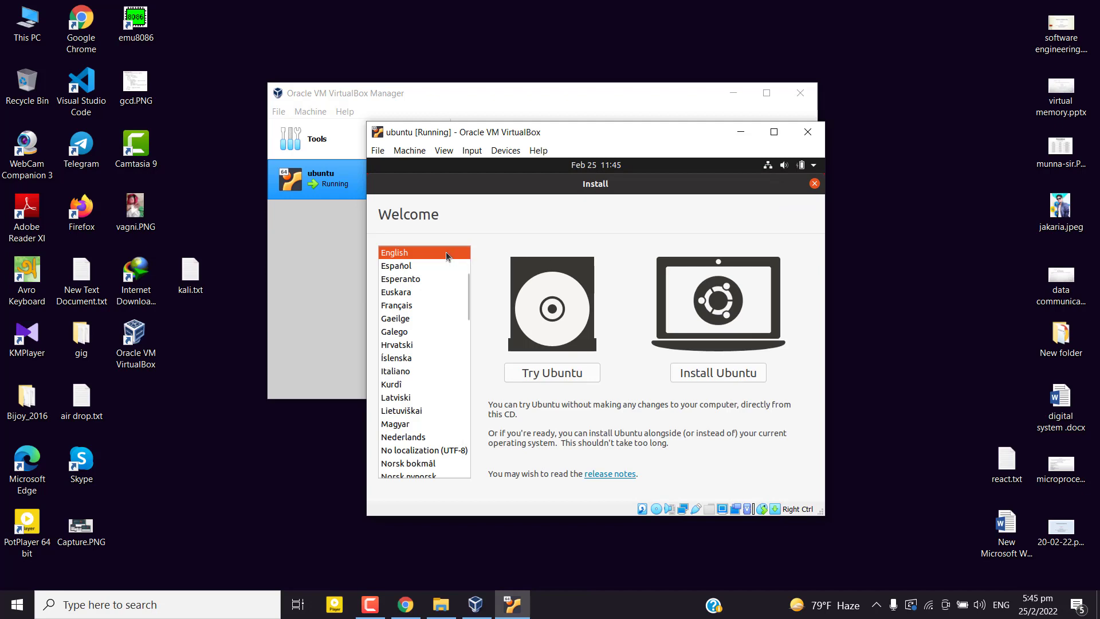
- Begin installing Ubuntu in English with the English (US) keyboard layout, normal installation and updates downloaded during installation
click(696, 377)
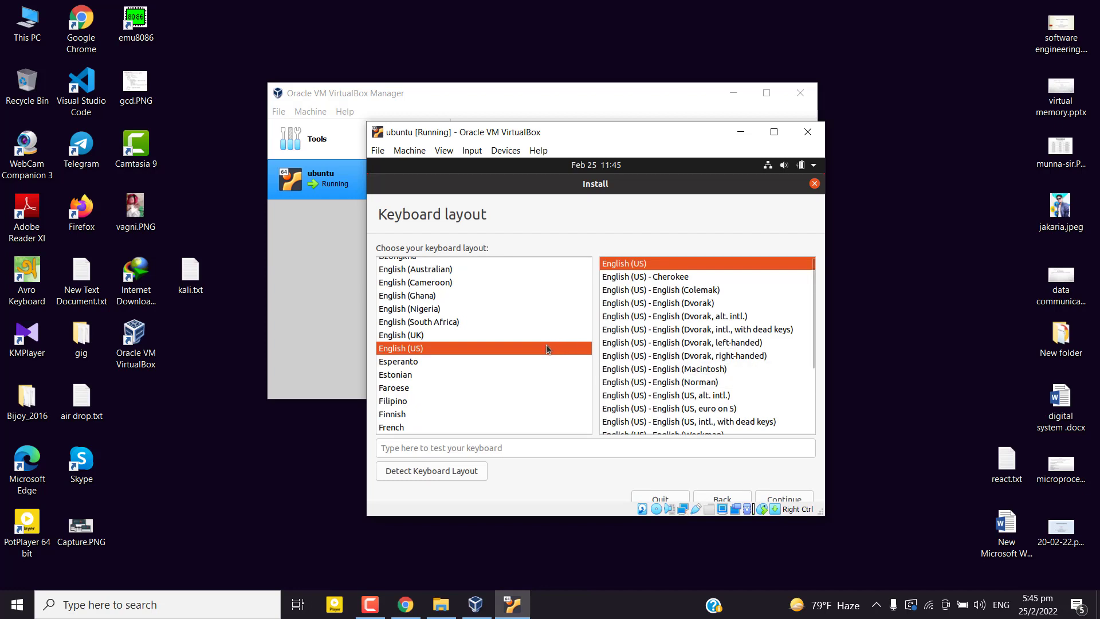
click(784, 496)
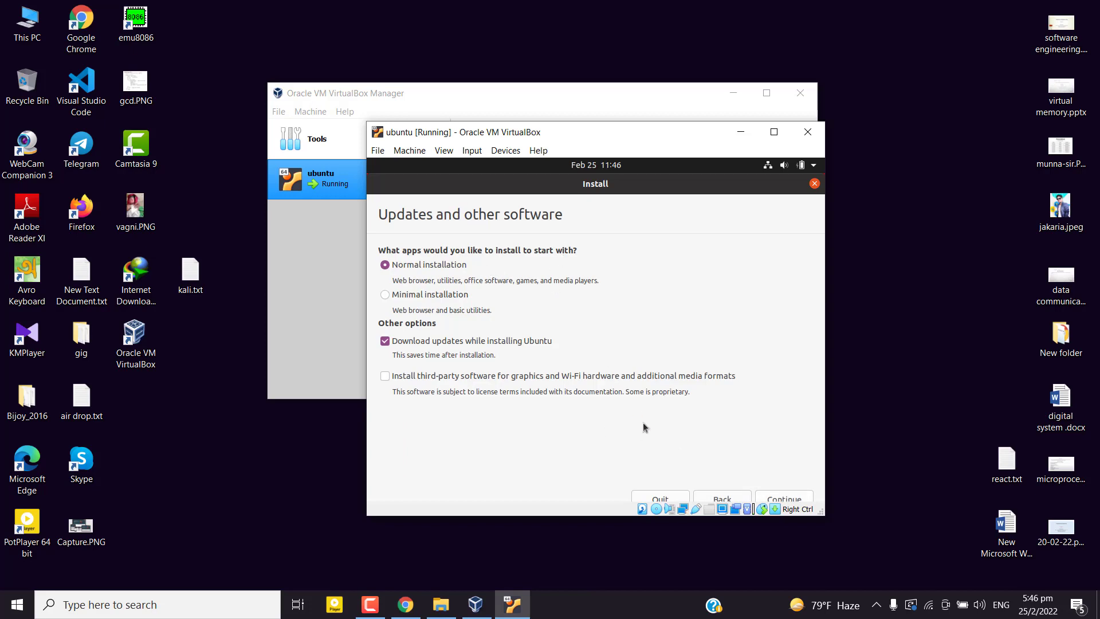
click(780, 496)
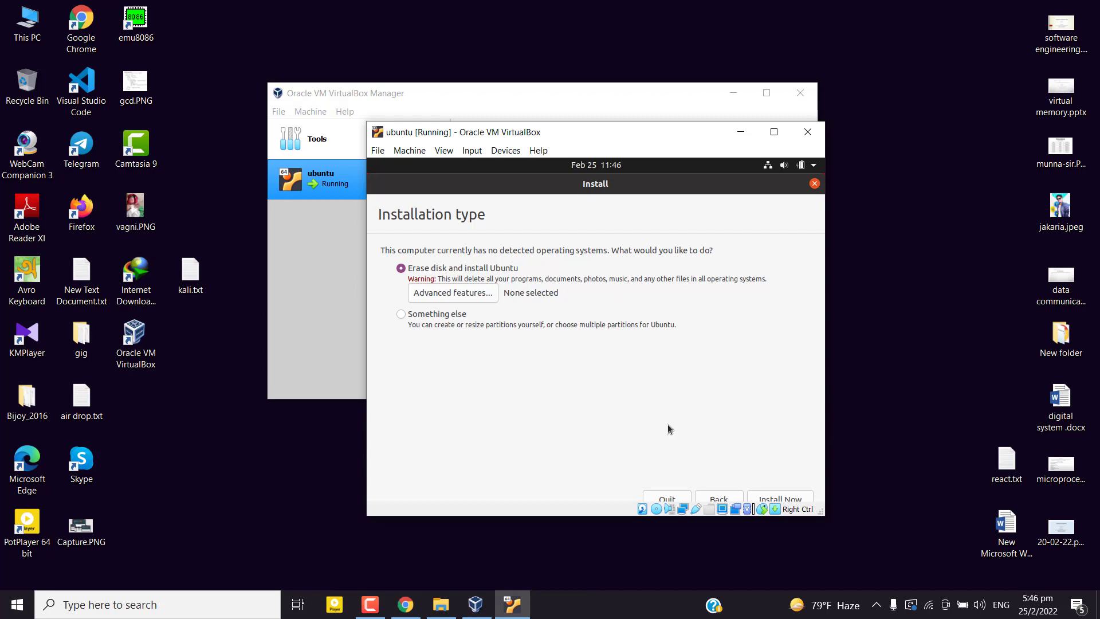
- Install Ubuntu by erasing the virtual disk, confirm the partition changes, and accept Dhaka as the location
click(782, 498)
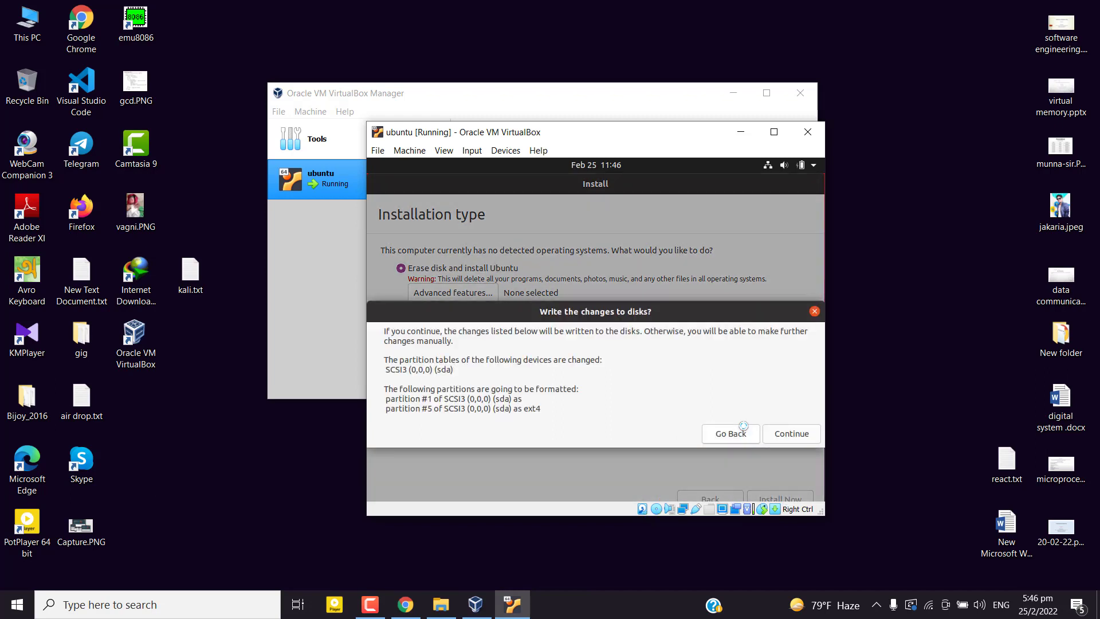
click(784, 434)
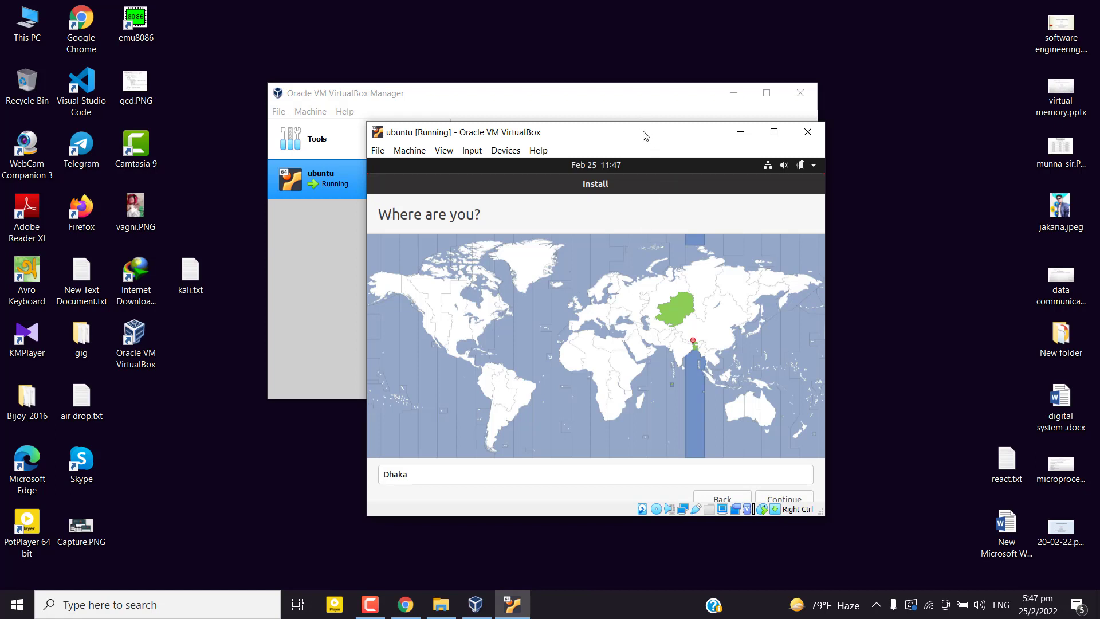
drag(645, 132, 613, 81)
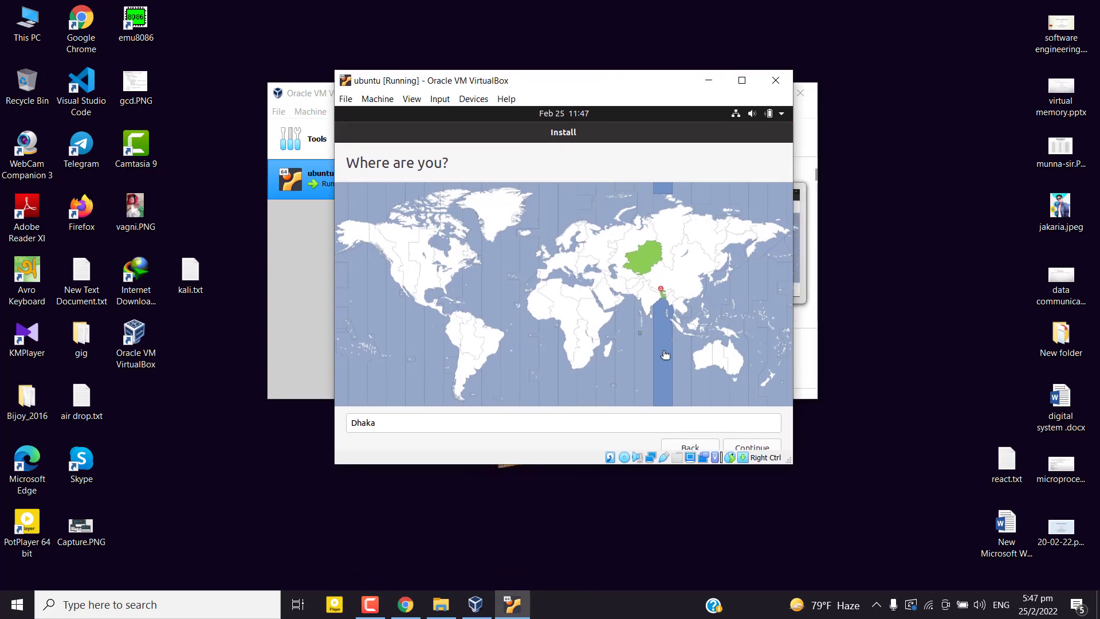
click(748, 446)
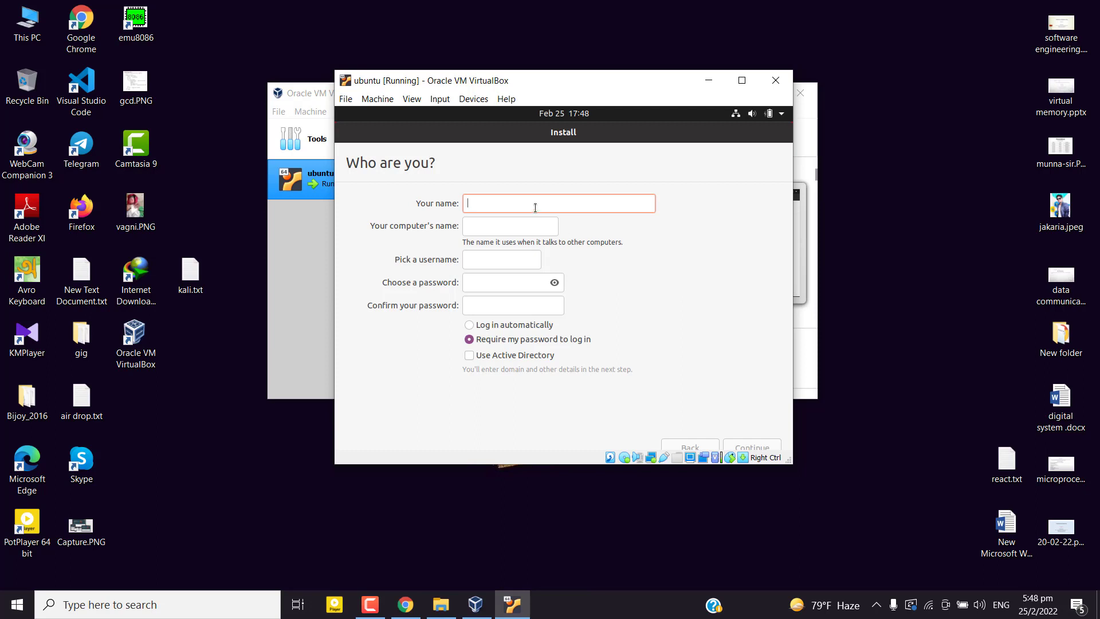
- Fill in the user's name, computer name and username for the new Ubuntu account
text(Jakaria)
key(Tab)
text(jakaria)
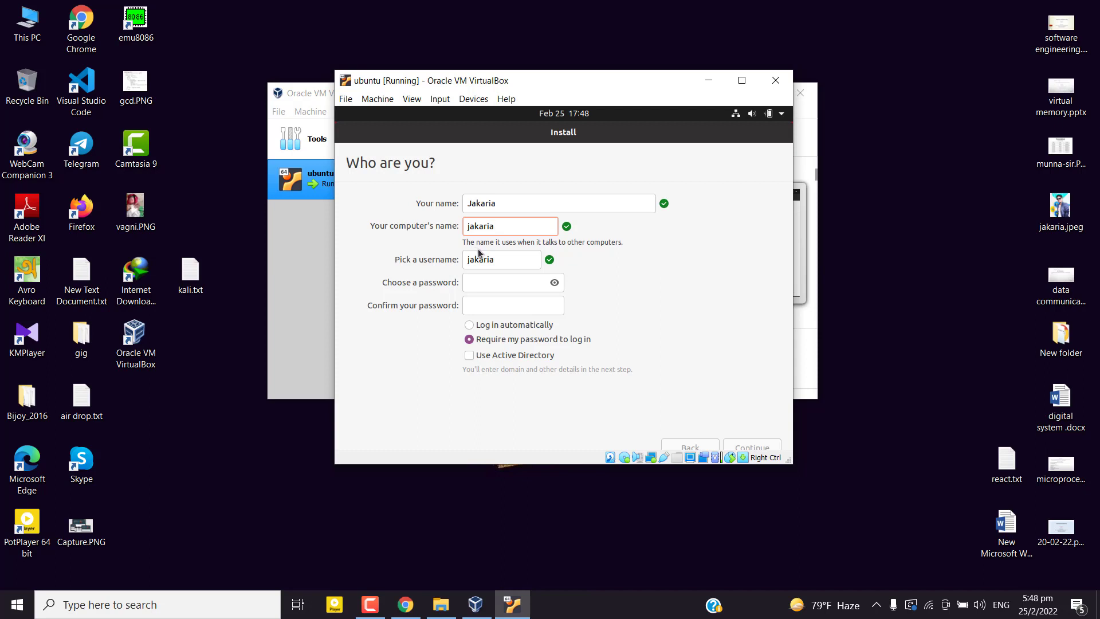
click(511, 265)
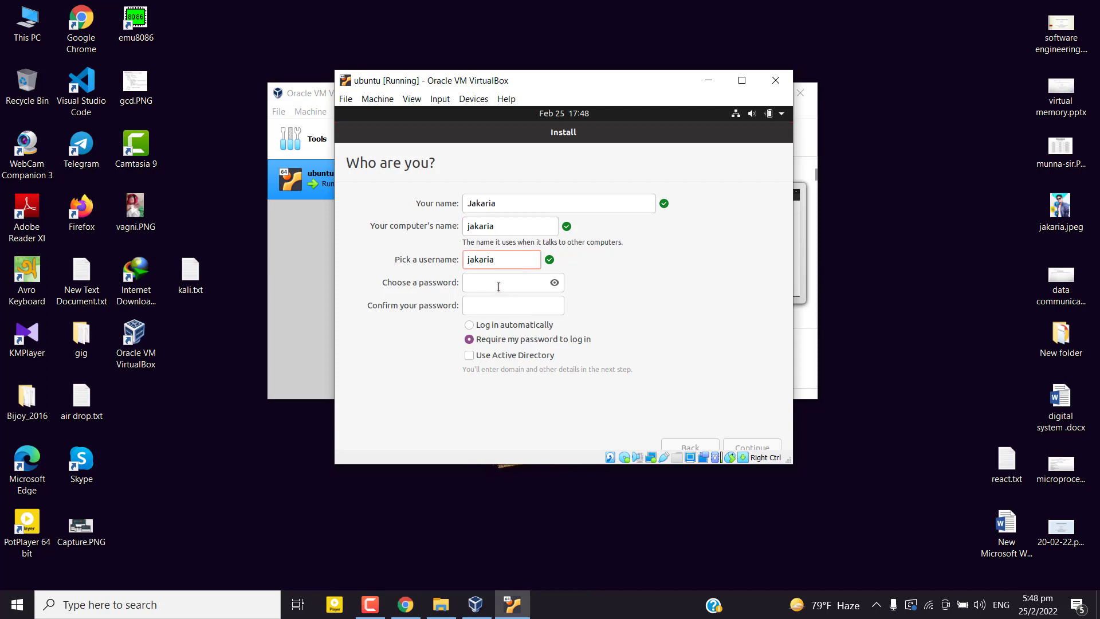
- Enter and confirm the account password, keep the password required at login, and continue the installation
click(497, 285)
text(*********)
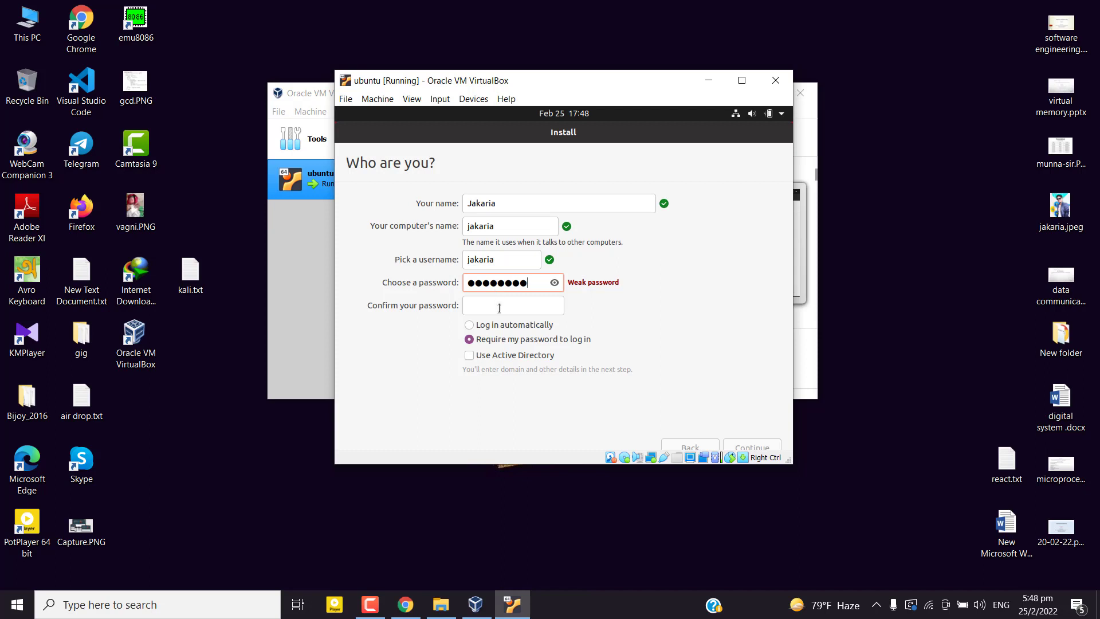
click(499, 308)
text(*********)
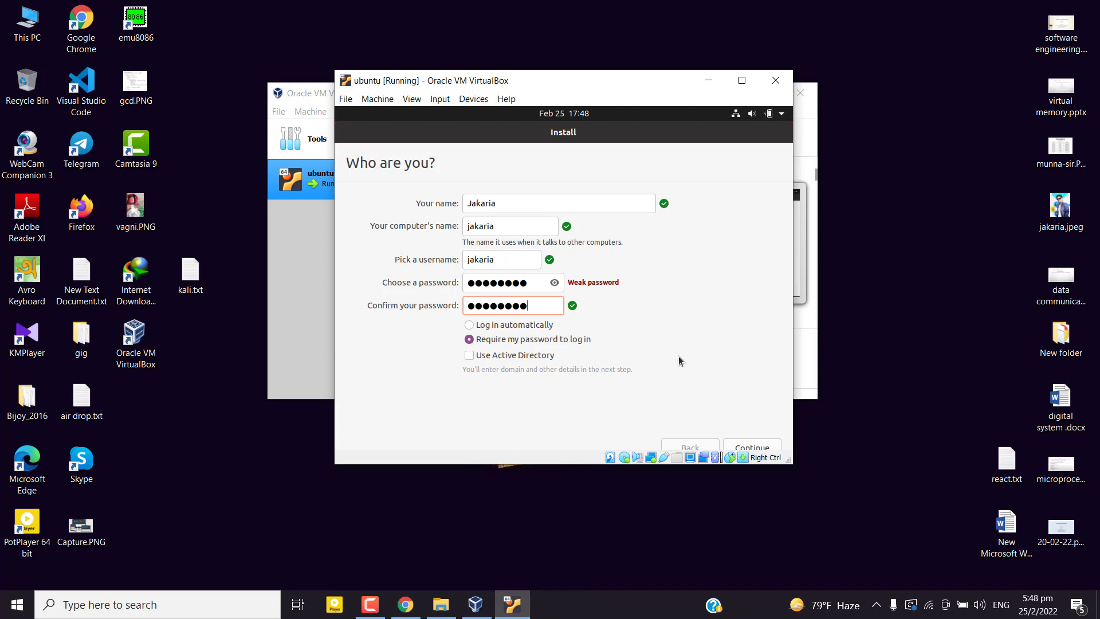
click(762, 447)
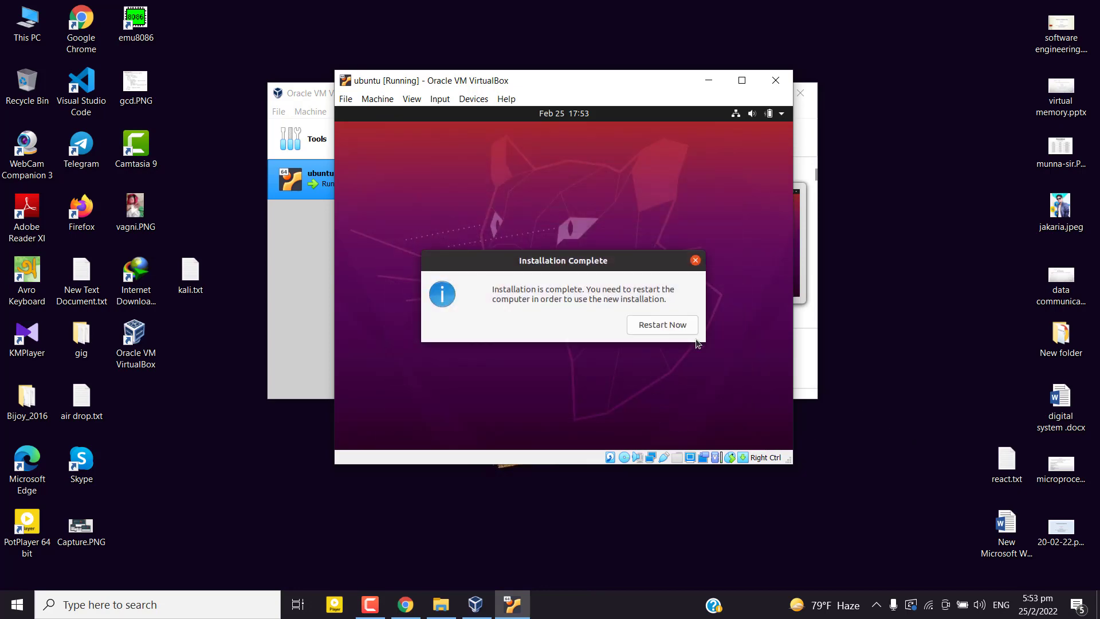
- Restart the machine into the new Ubuntu installation and log in with the account password
click(654, 326)
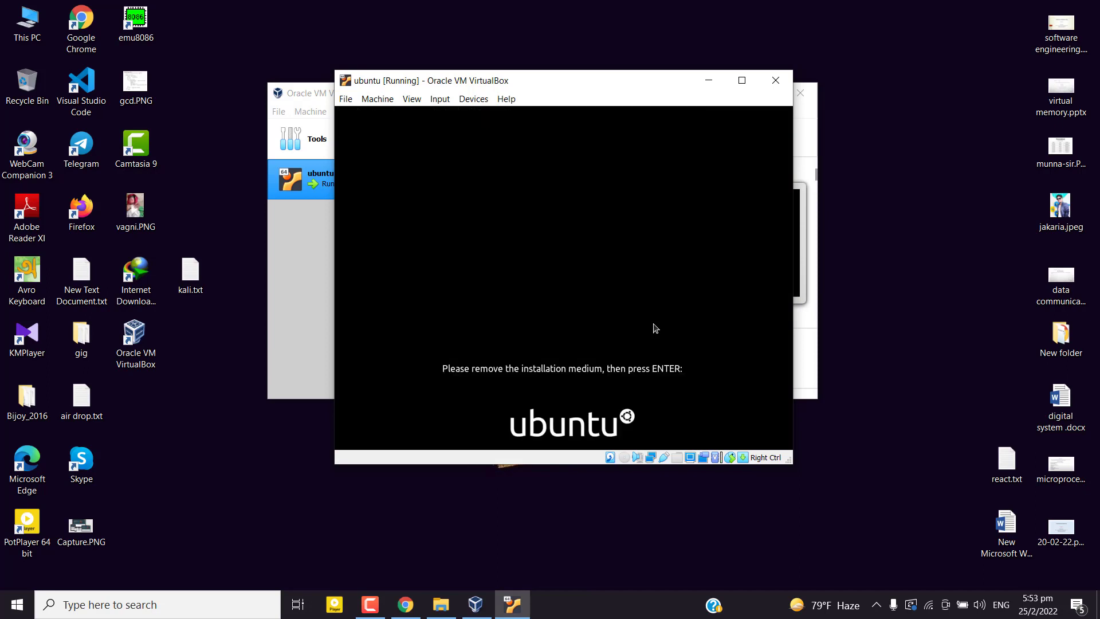
key(Return)
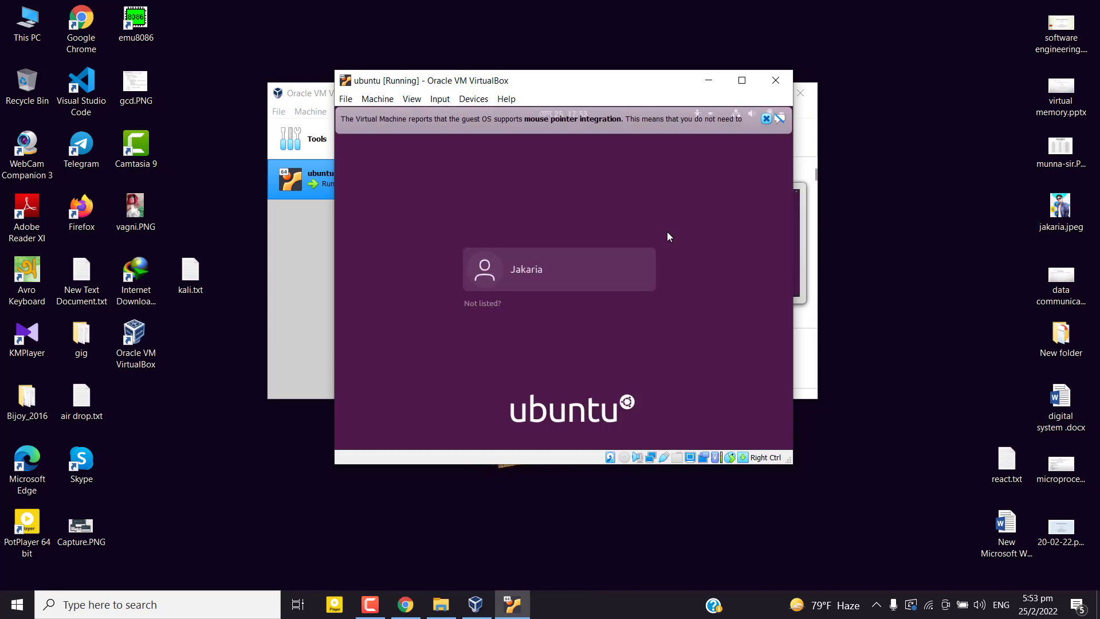
click(547, 263)
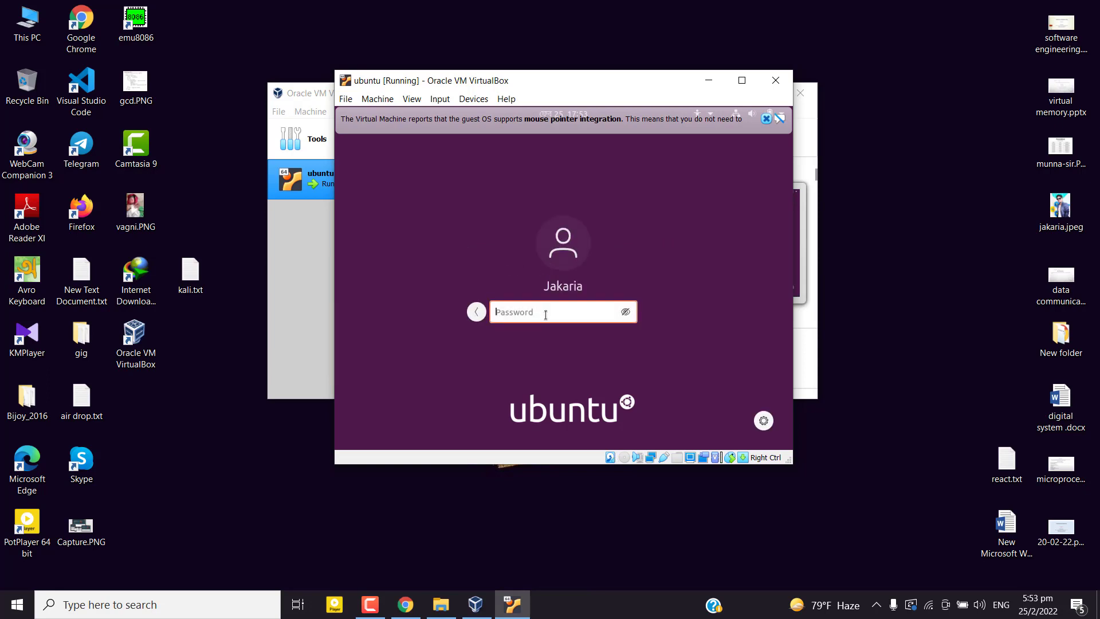
text(*********)
key(Return)
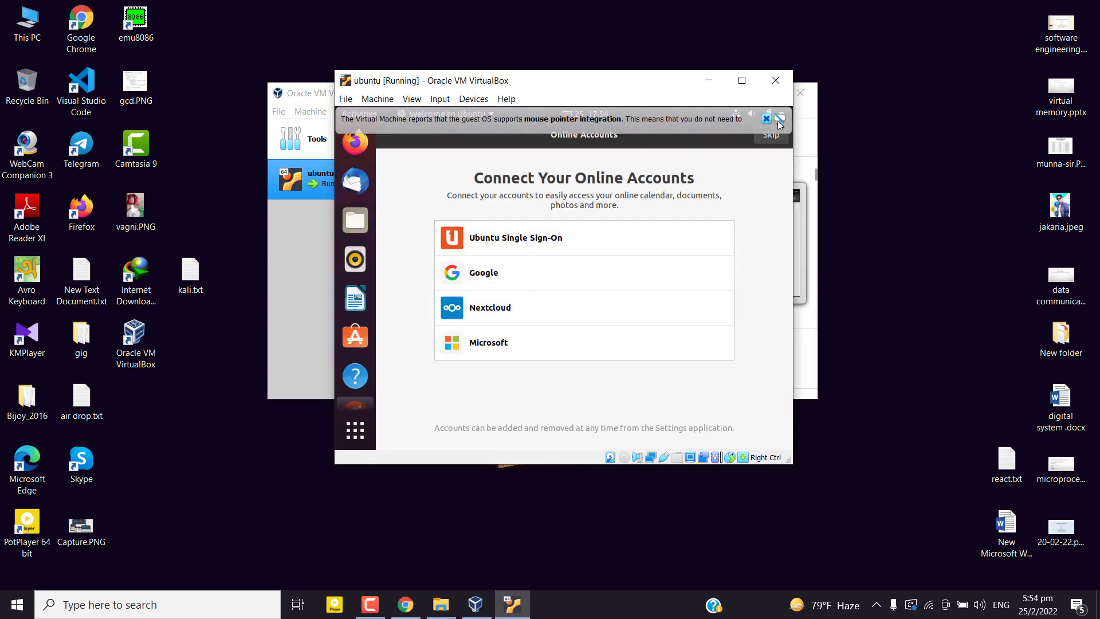
- Complete the Ubuntu welcome setup, skipping online accounts, allowing system info to be sent to Canonical, and keeping the default privacy setting
click(766, 119)
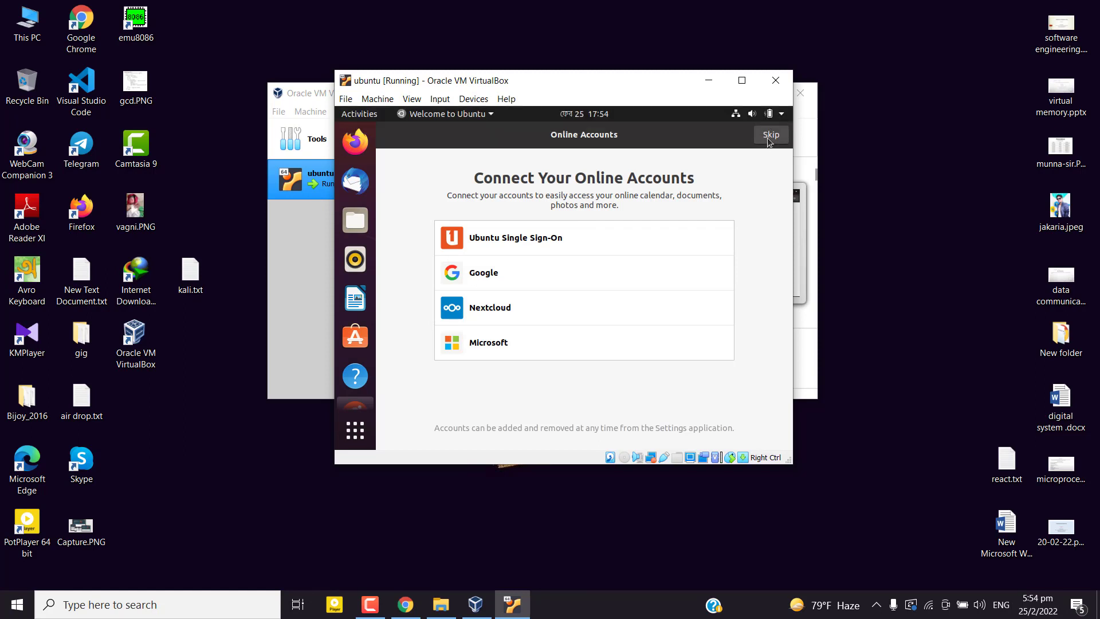
click(767, 138)
click(767, 138)
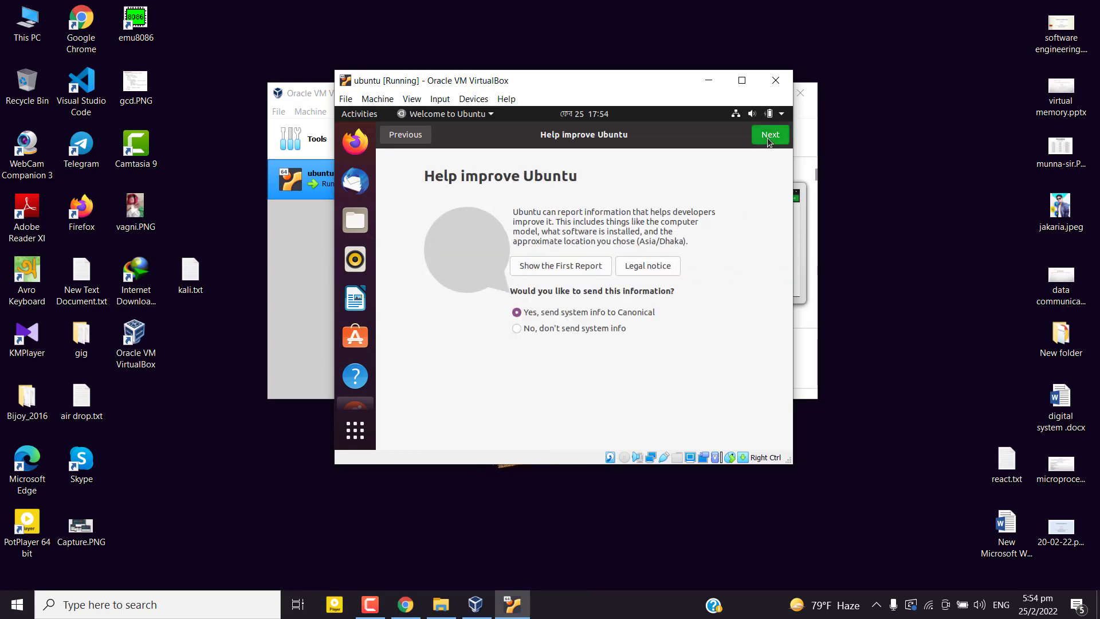
click(768, 137)
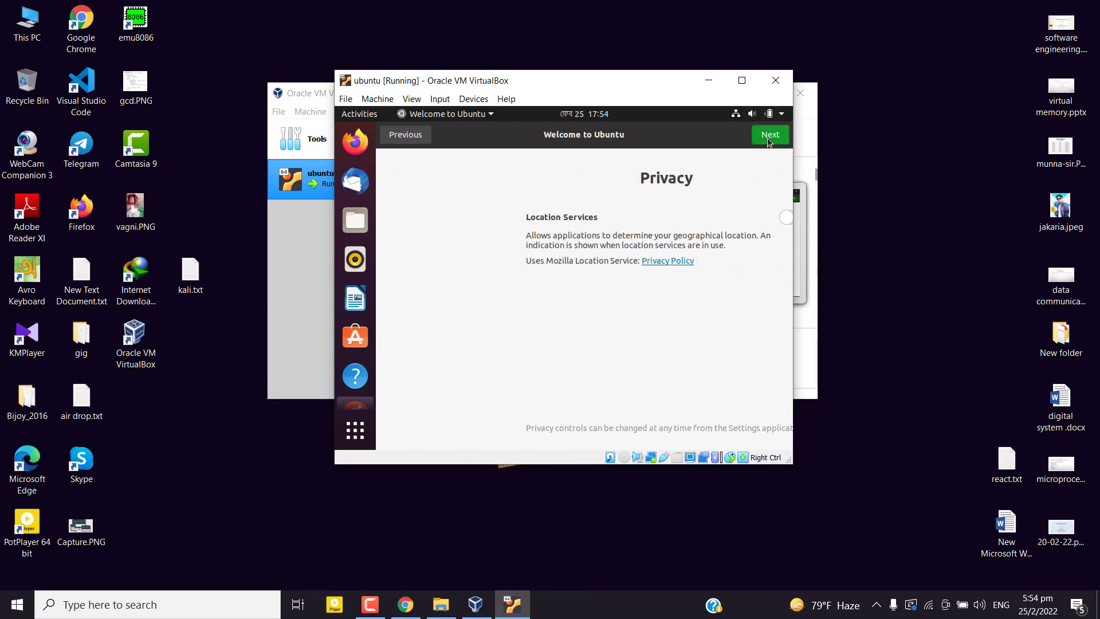
click(769, 137)
click(768, 137)
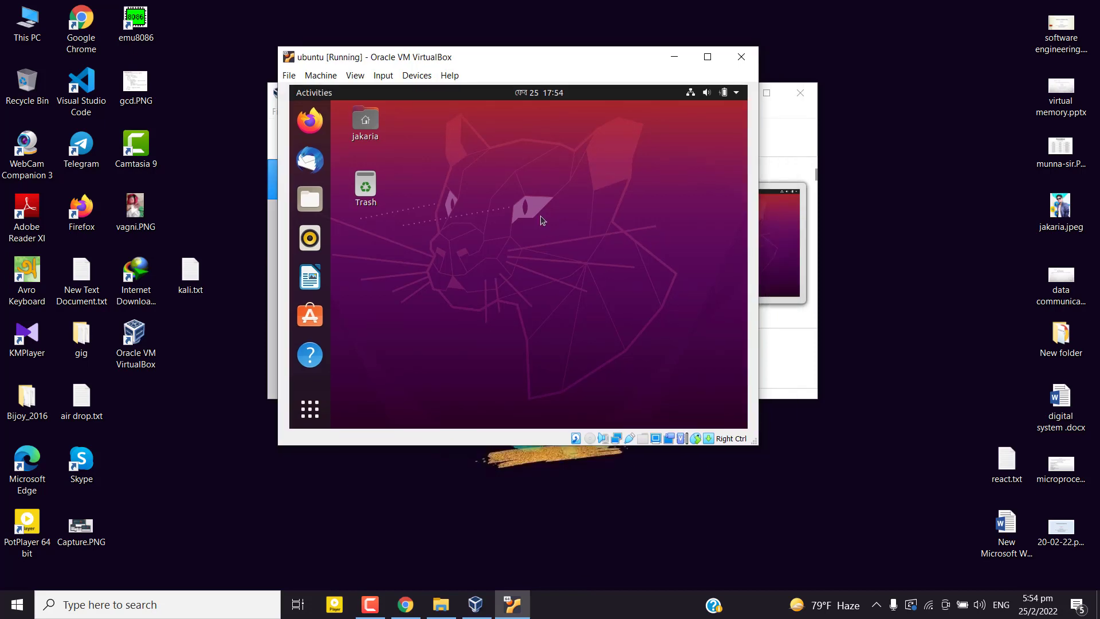
- Try enlarging the virtual machine window to rescale the Ubuntu desktop, and shrink it back
drag(756, 444, 929, 561)
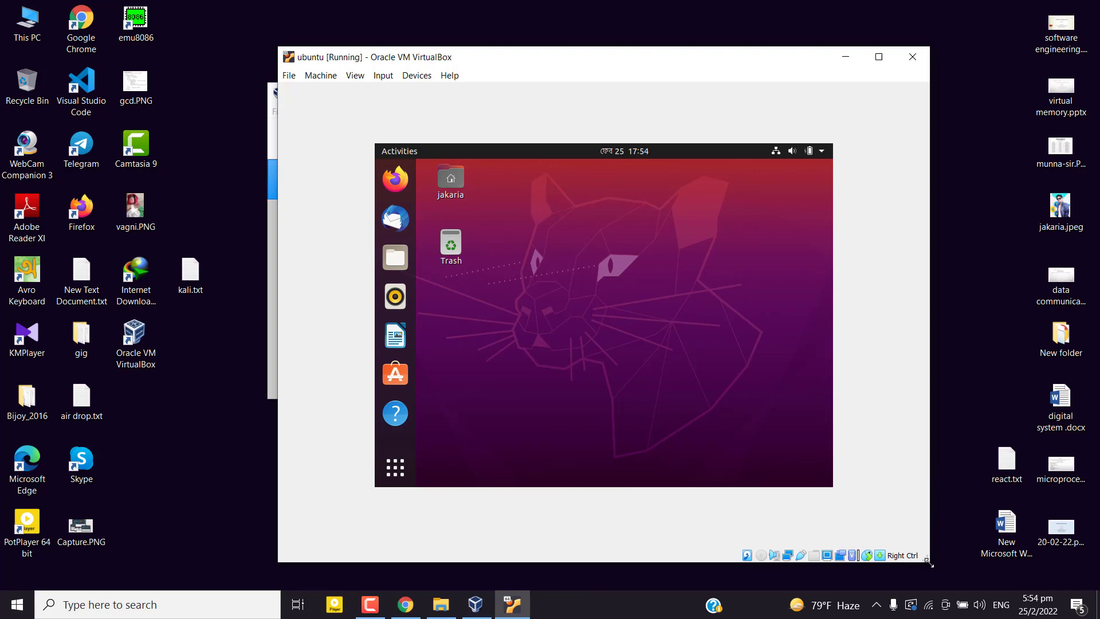
drag(928, 563, 759, 438)
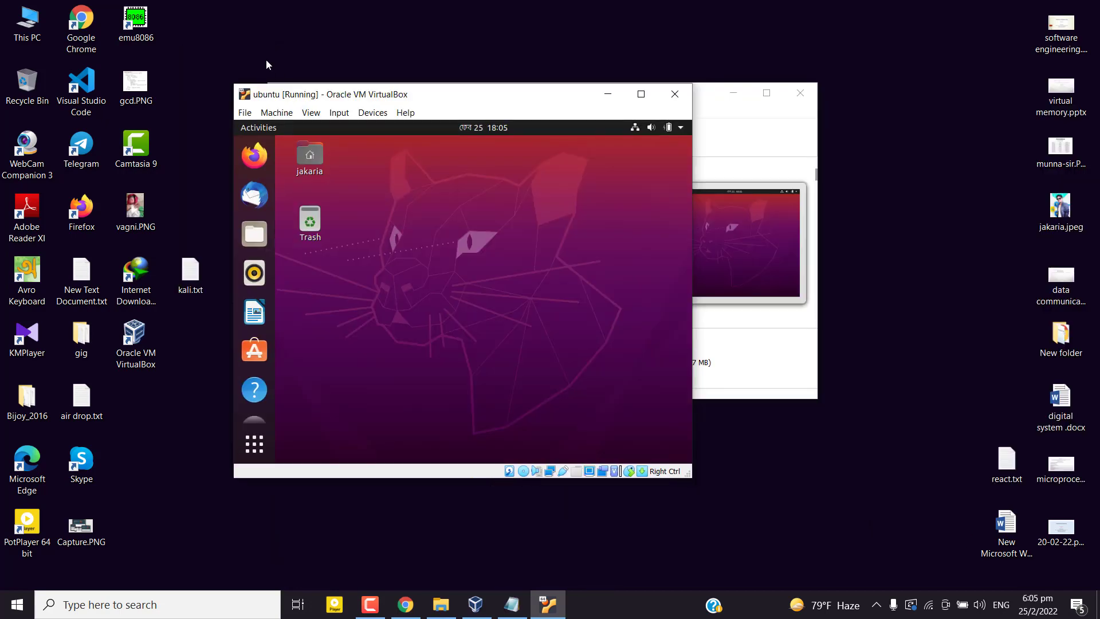
- Open the VirtualBox global preferences and check the installed extension packages
click(245, 113)
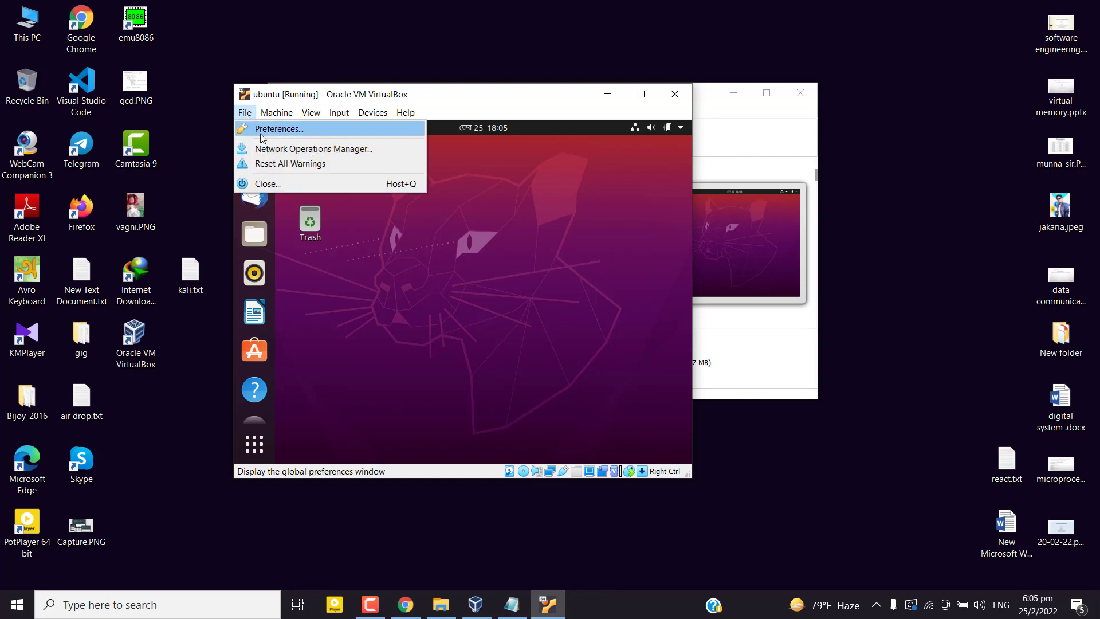
click(261, 131)
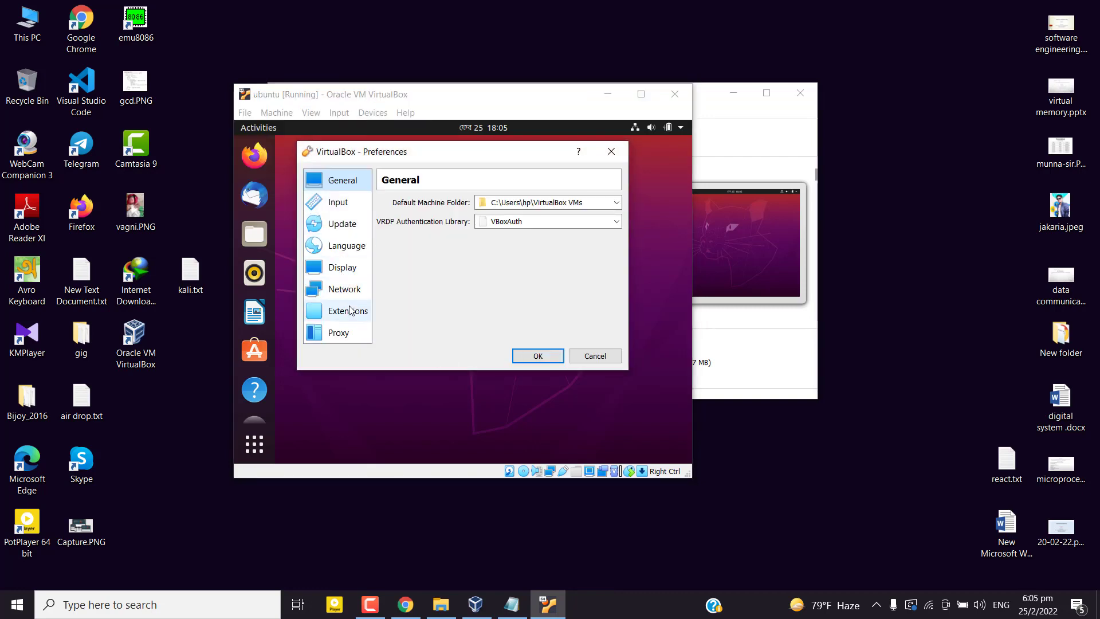
click(351, 311)
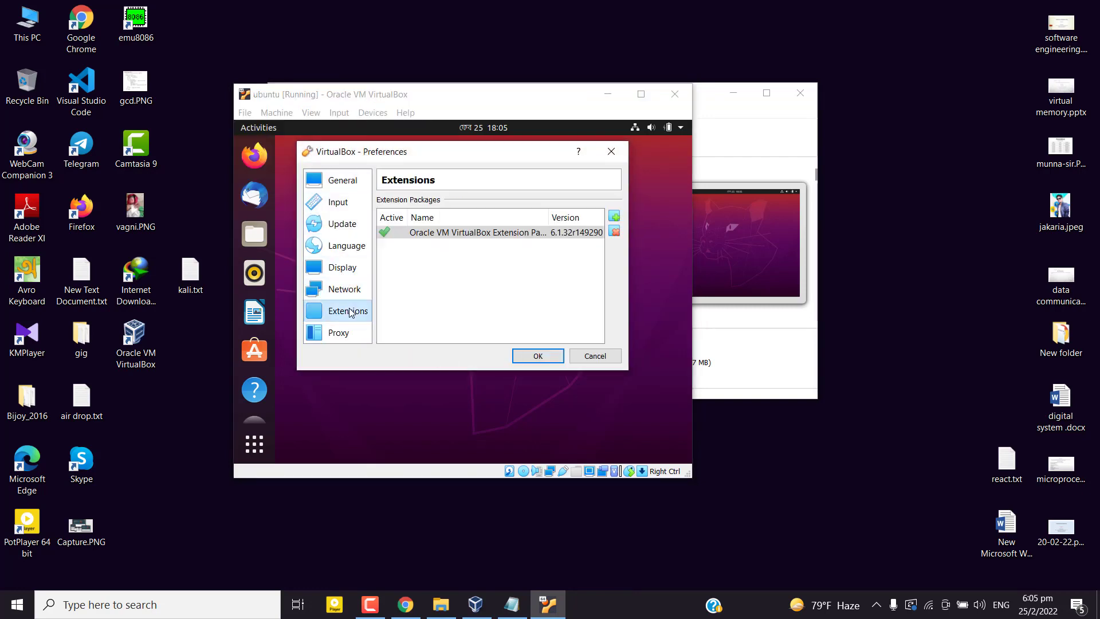
- Select Oracle_VM_VirtualBox_Extension_Pack-6.1.32.vbox-extpack from the software/linux folder on drive F as a package to add, cancel the selection, and close the preferences
click(616, 219)
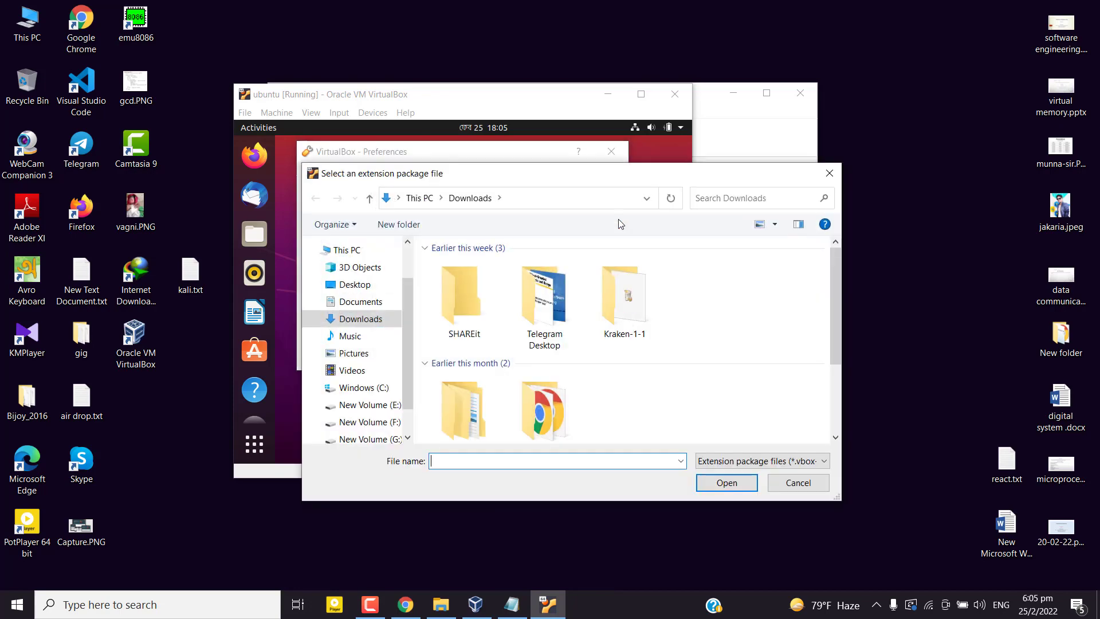
scroll(343, 353, down, 2)
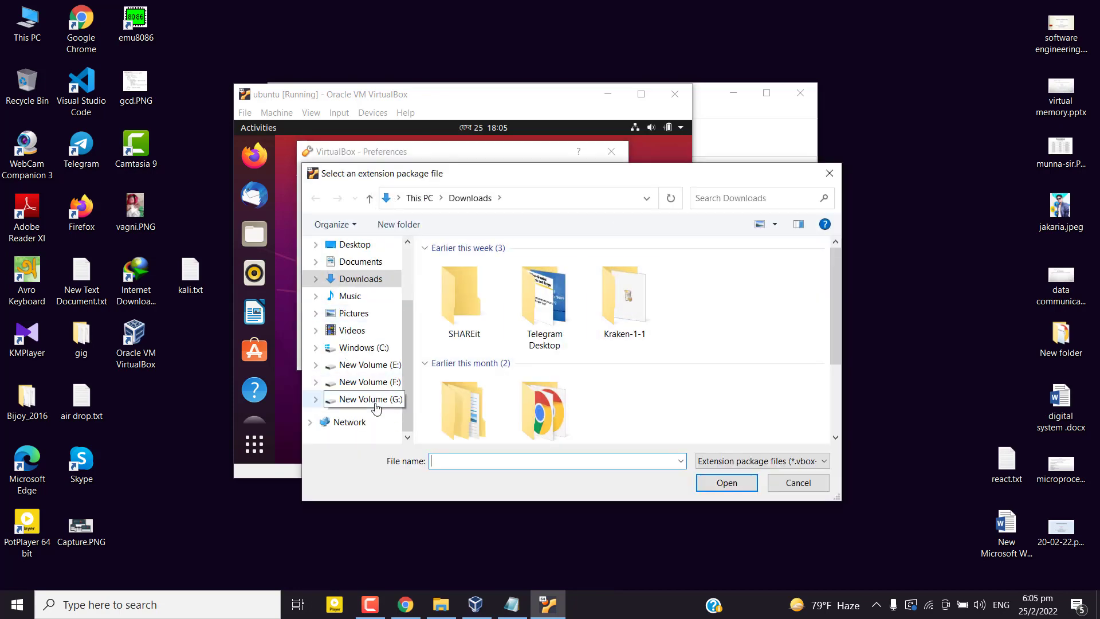
click(365, 382)
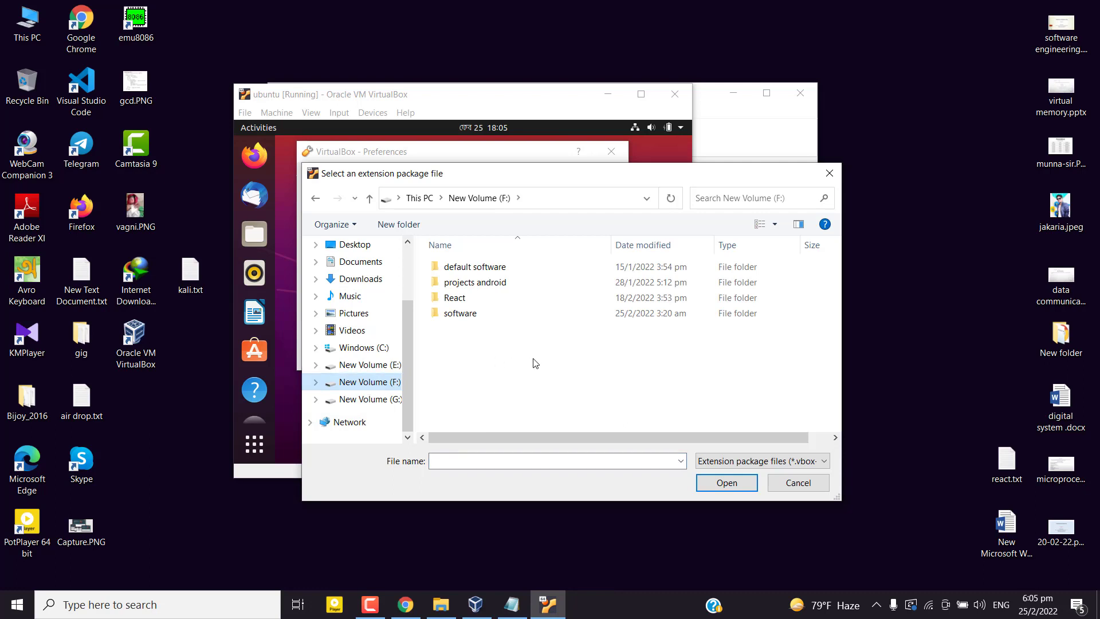
double_click(480, 315)
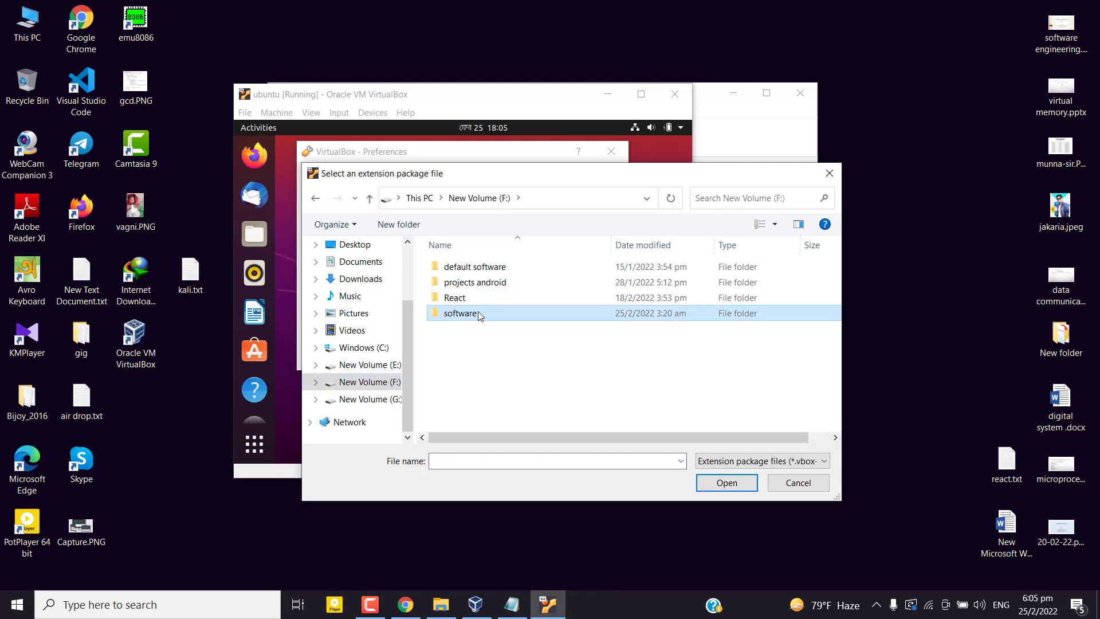
double_click(472, 298)
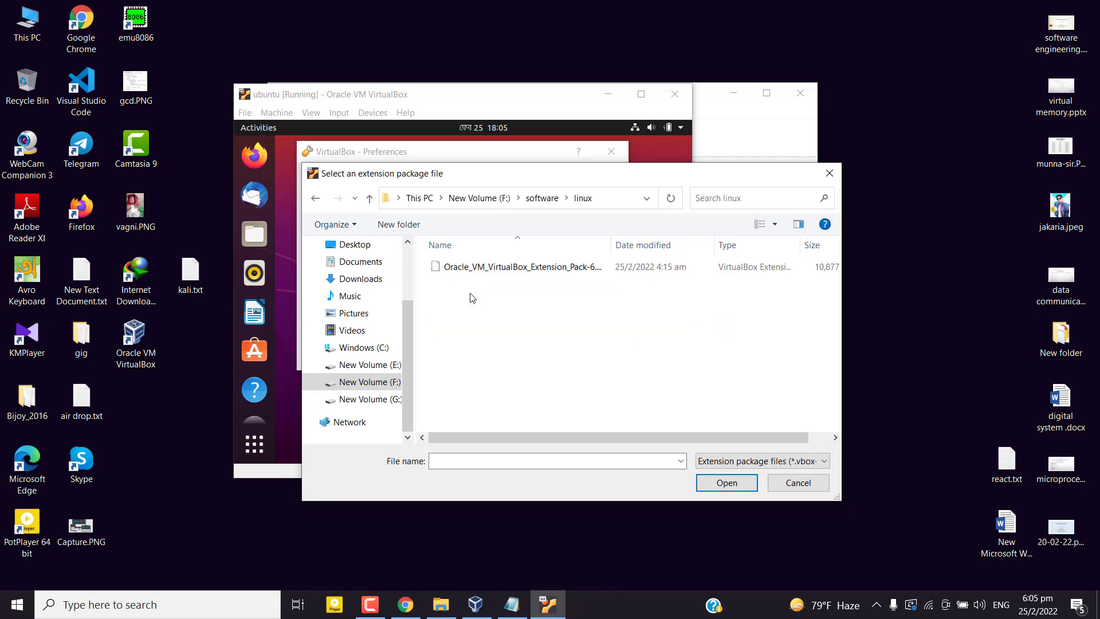
click(539, 268)
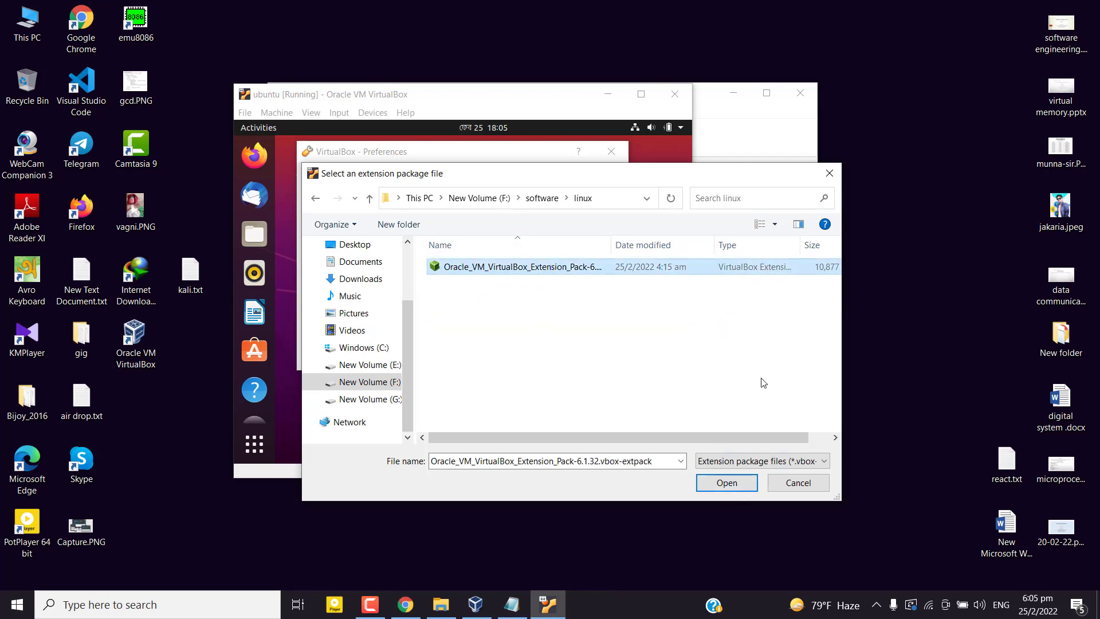
click(834, 173)
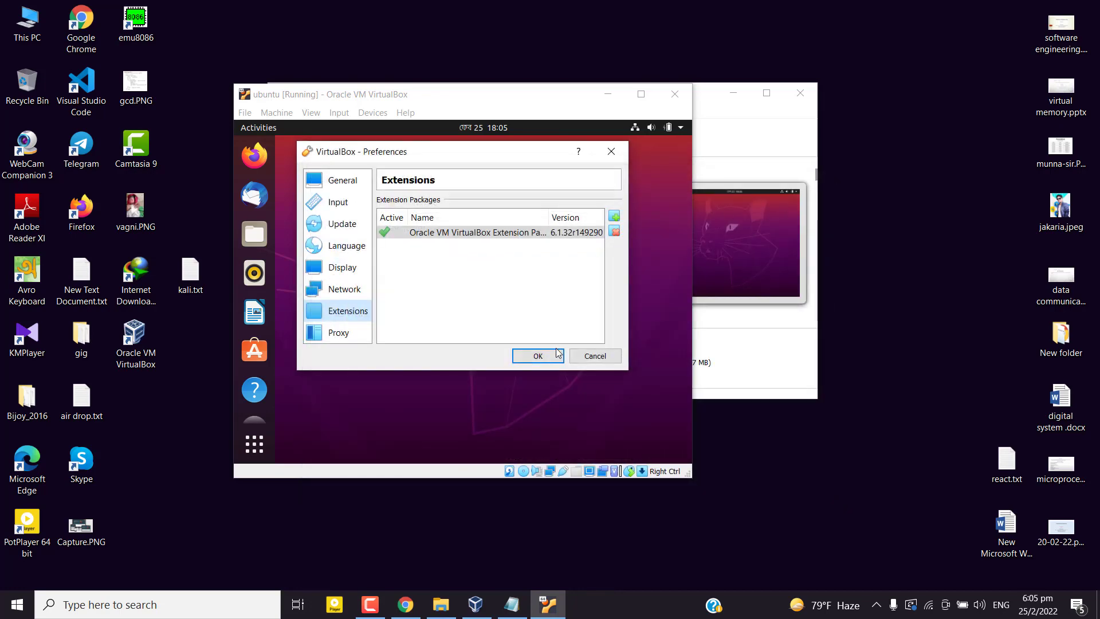
click(602, 158)
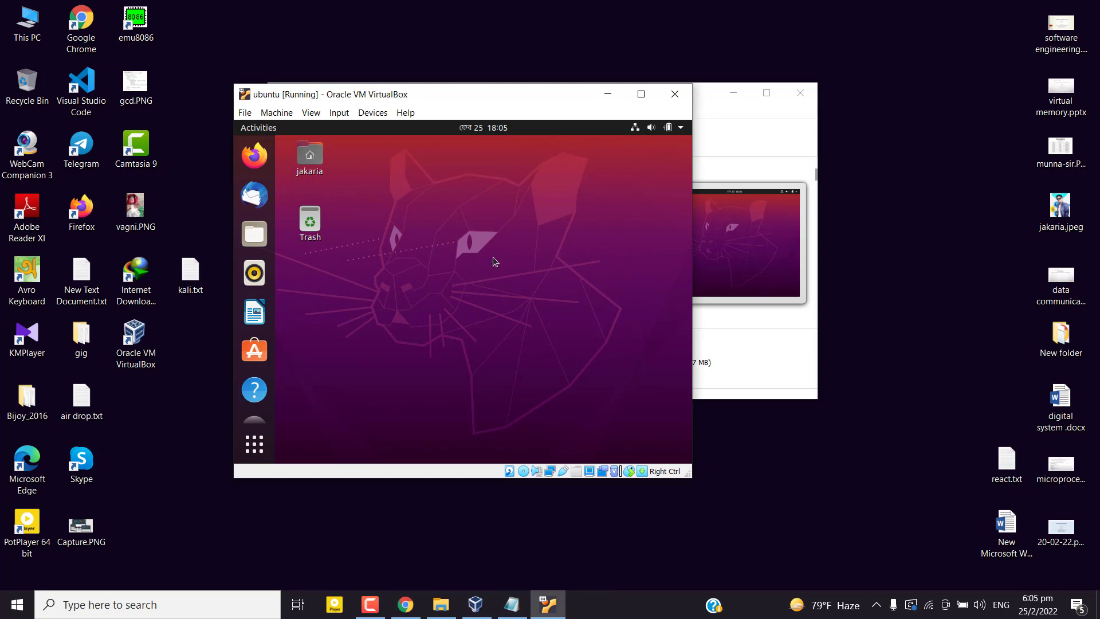
- Maximize the virtual machine window to view the Ubuntu desktop scaled to the full screen, and restore its previous size
click(640, 94)
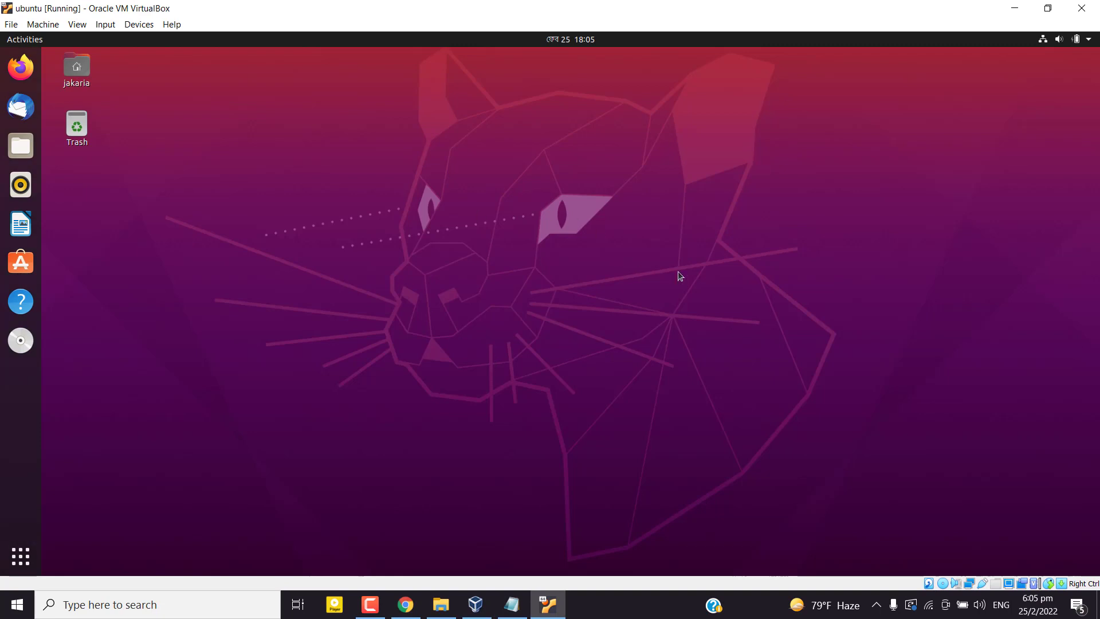
click(1050, 9)
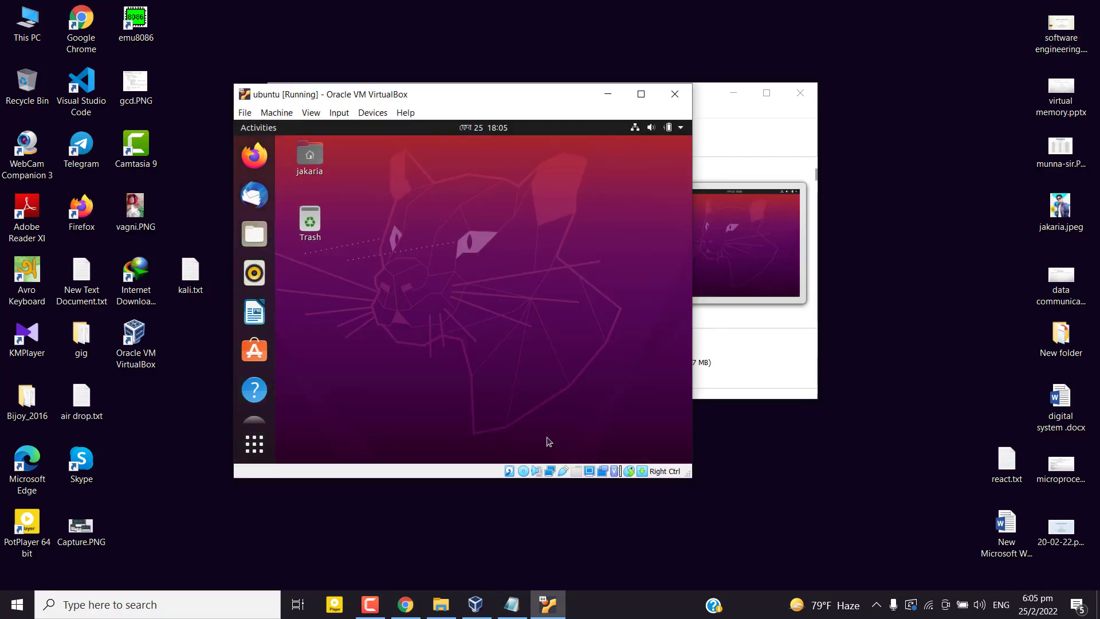
click(372, 603)
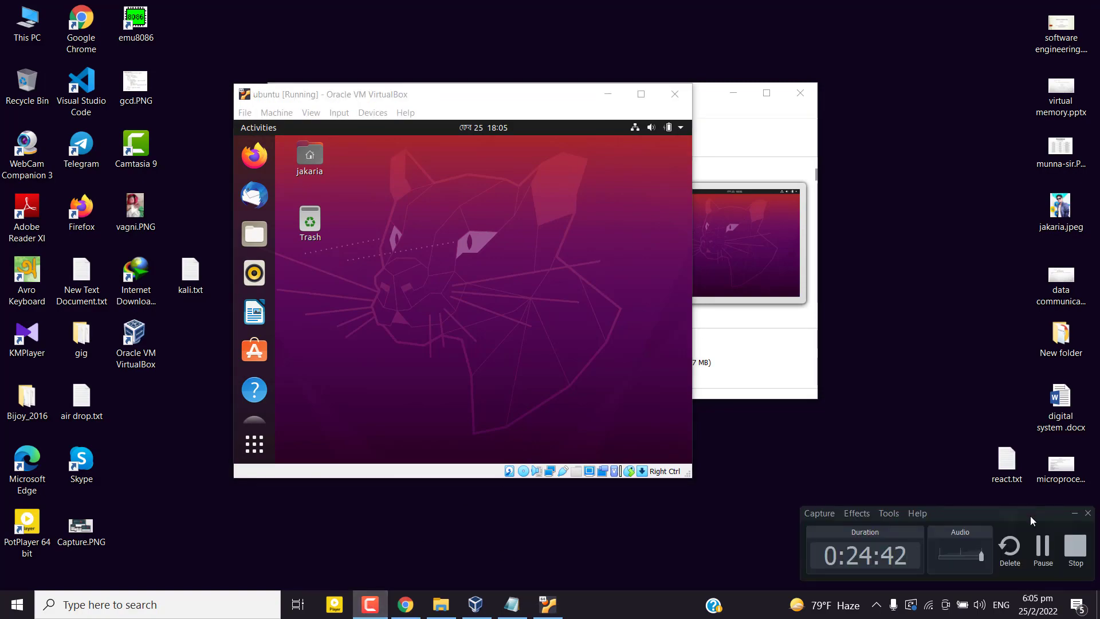